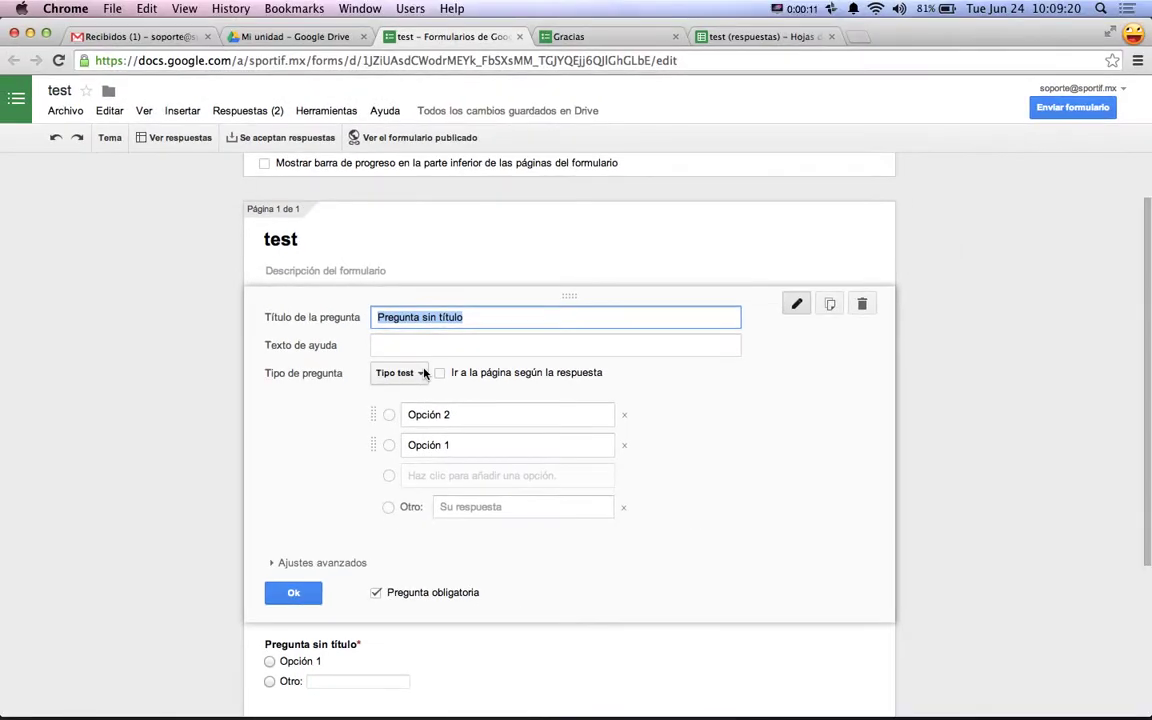
Examine the available question types and the elements that can be inserted into the form
{"action": "left_click", "coordinate": [490, 335]}
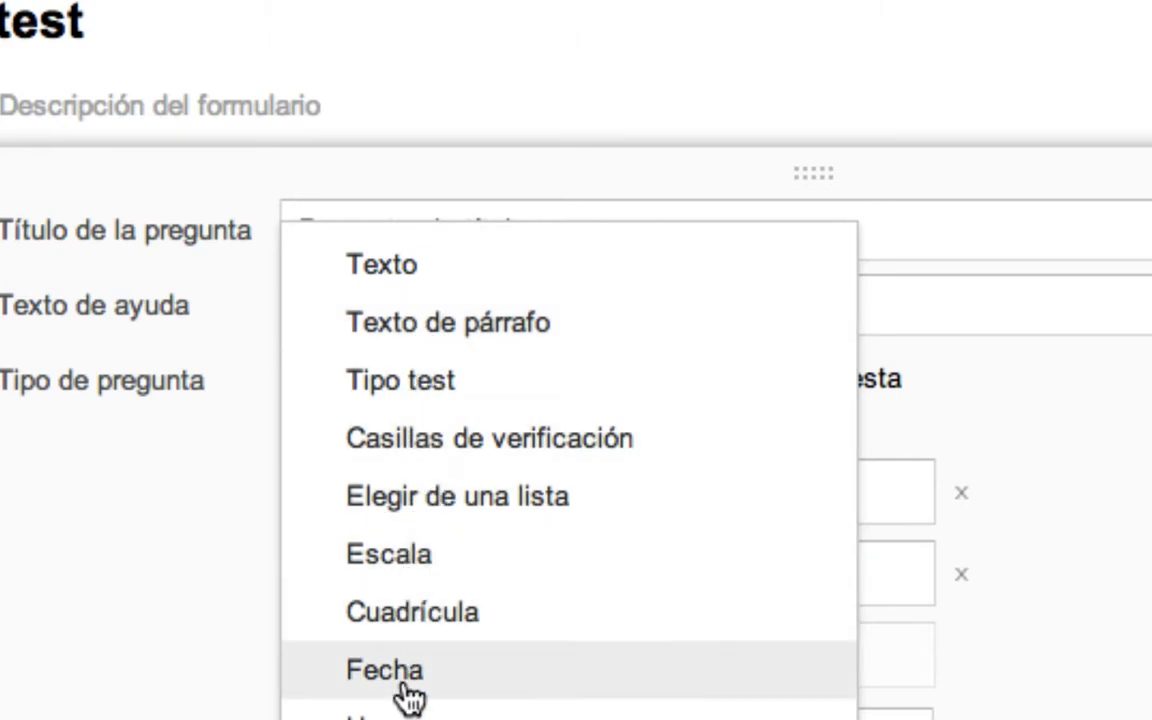
{"action": "scroll", "coordinate": [408, 700], "scroll_direction": "down", "scroll_amount": 1}
{"action": "scroll", "coordinate": [408, 700], "scroll_direction": "down", "scroll_amount": 3}
{"action": "left_click", "coordinate": [170, 530]}
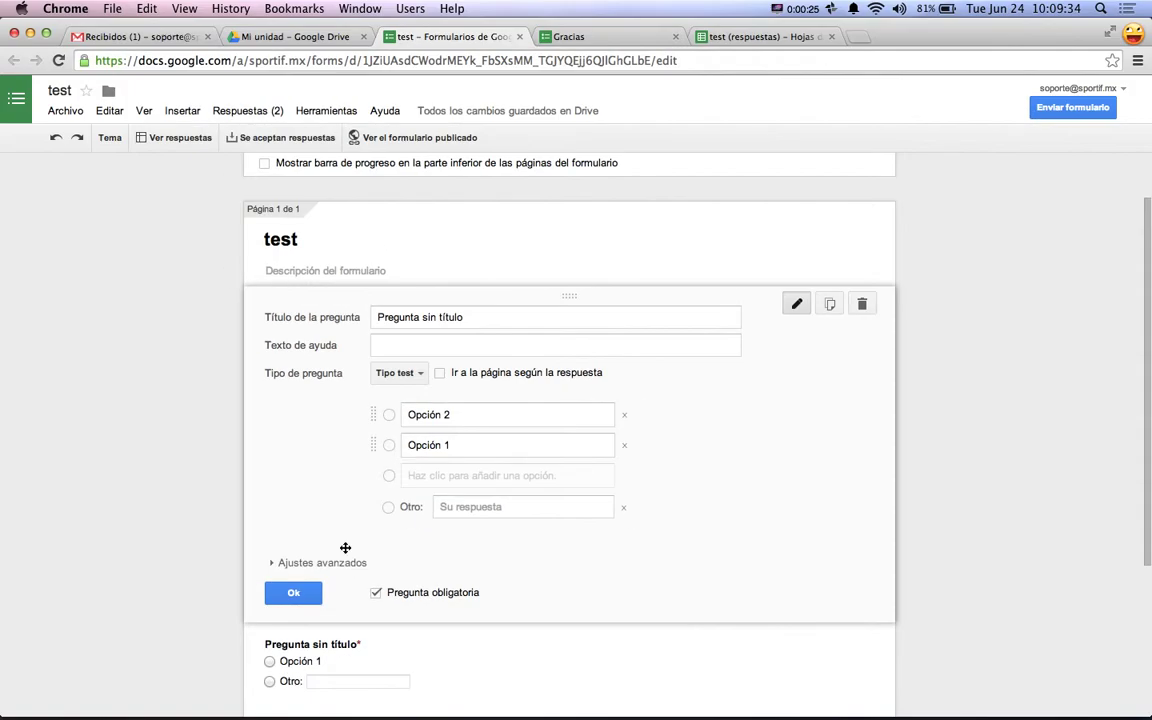
{"action": "scroll", "coordinate": [500, 648], "scroll_direction": "down", "scroll_amount": 4}
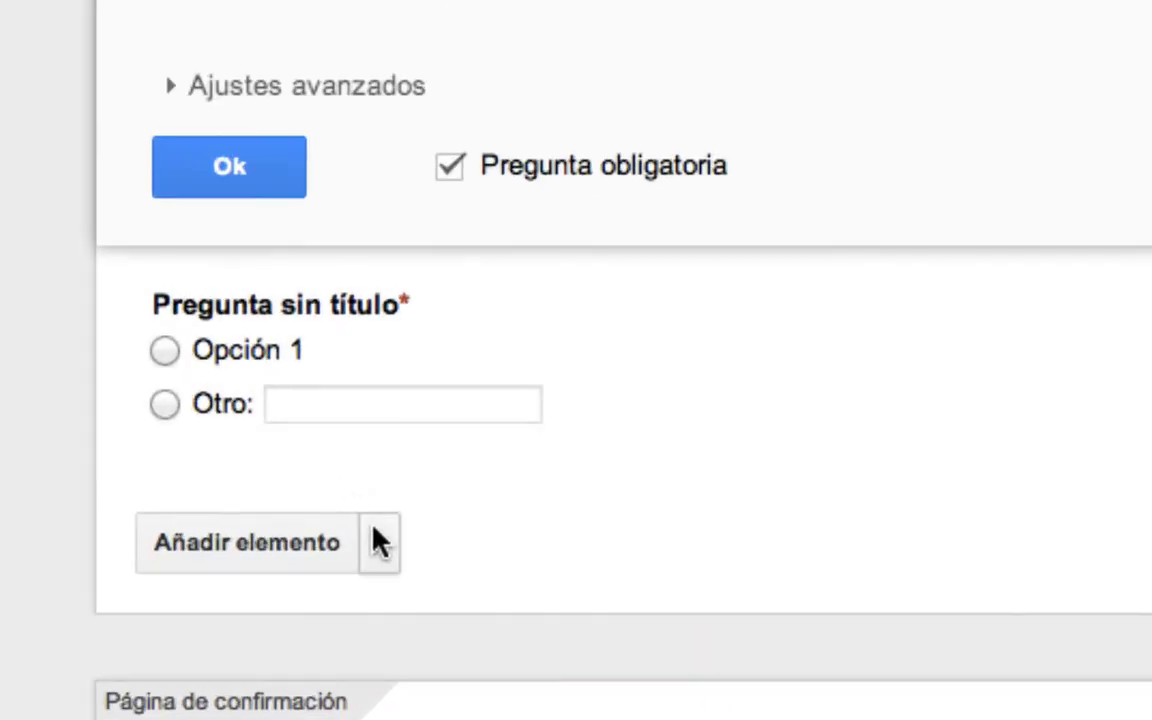
{"action": "left_click", "coordinate": [349, 503]}
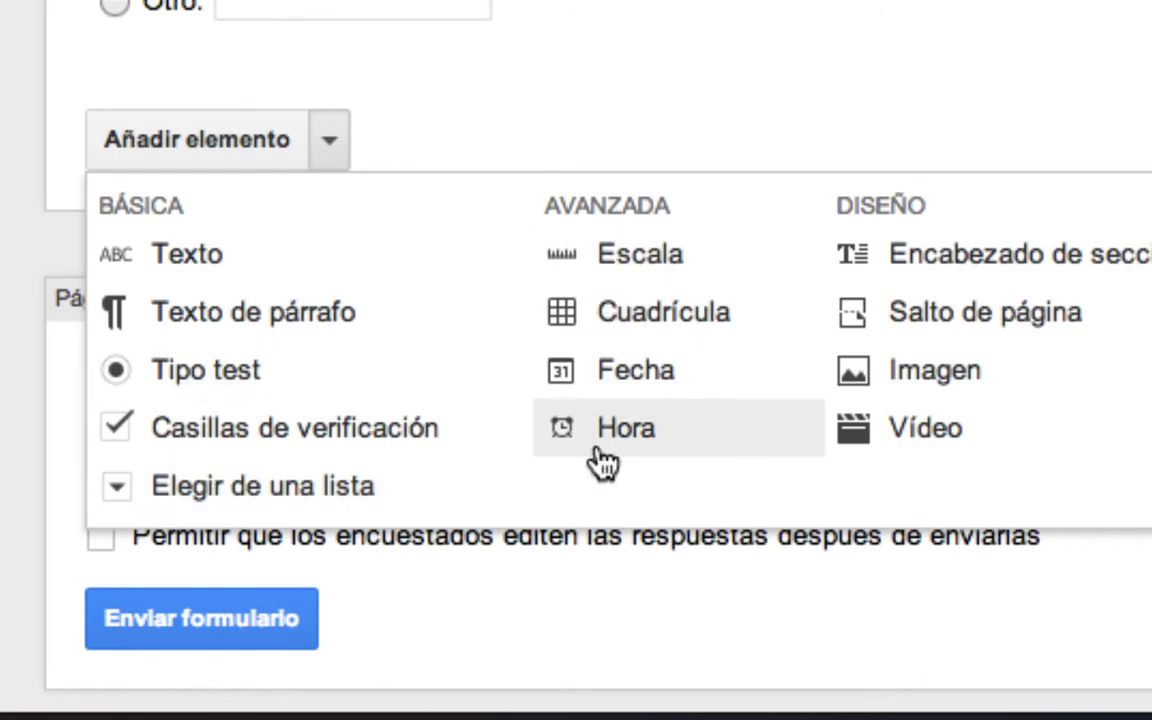
{"action": "left_click", "coordinate": [610, 150]}
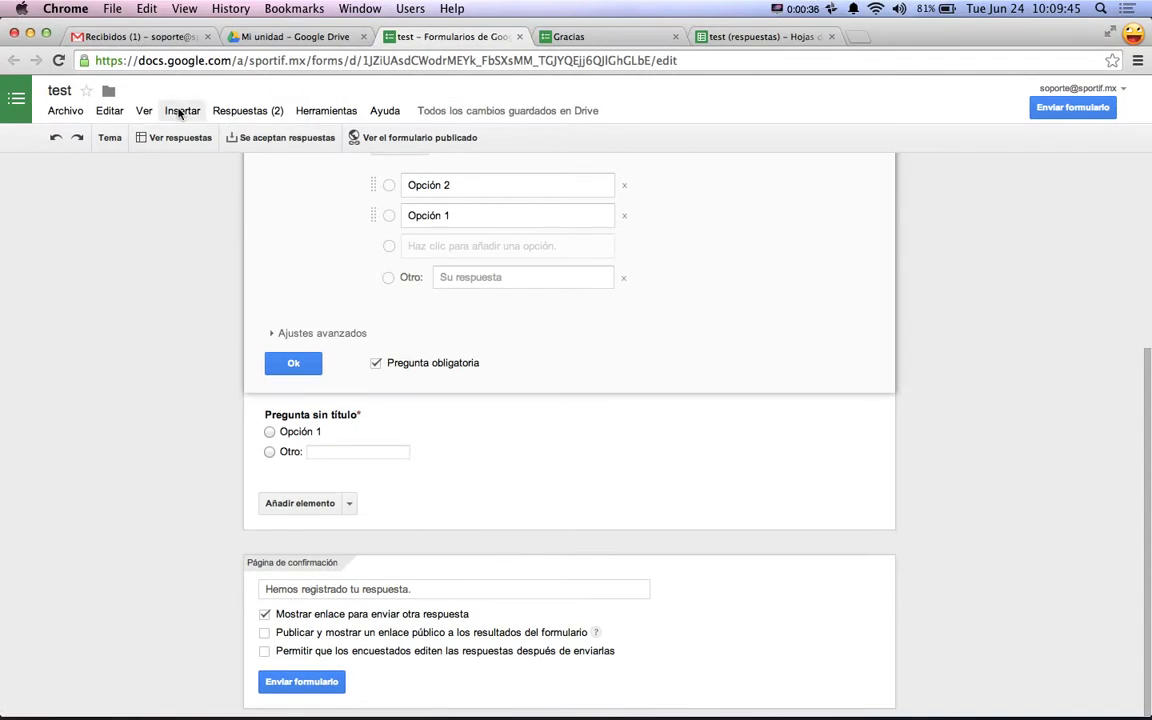
{"action": "left_click", "coordinate": [180, 112]}
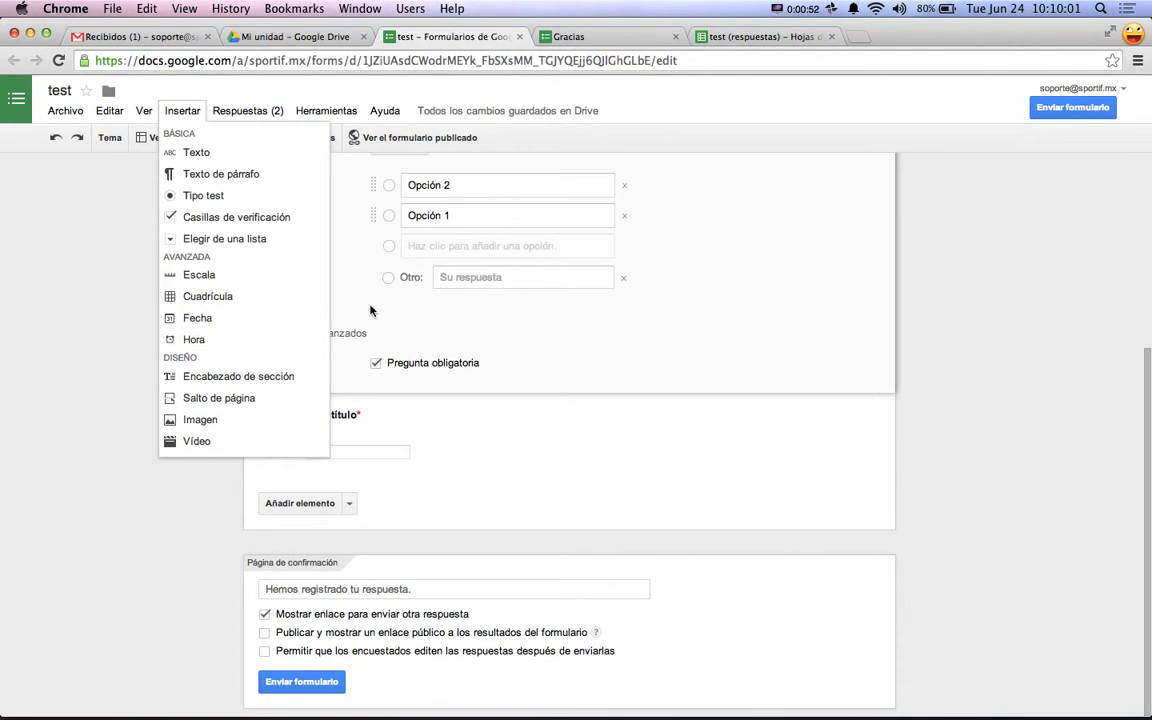
Expand the first question's advanced settings and change its type to Casillas de verificación
{"action": "left_click", "coordinate": [720, 688]}
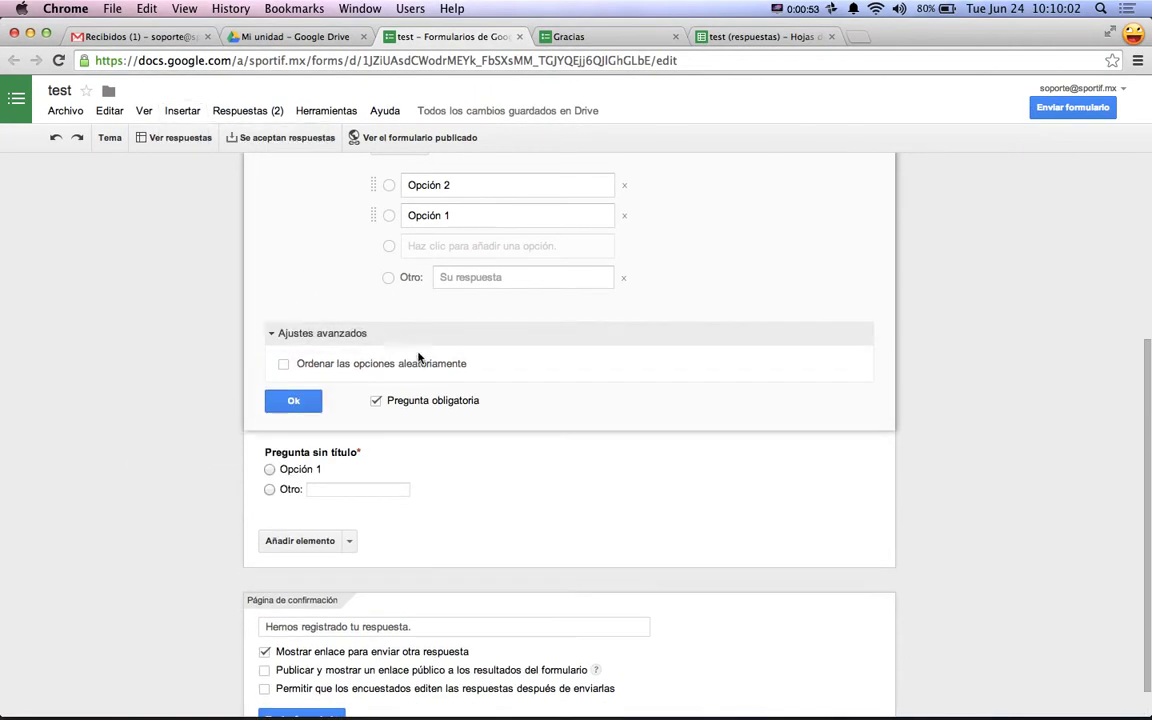
{"action": "scroll", "coordinate": [76, 440], "scroll_direction": "up", "scroll_amount": 5}
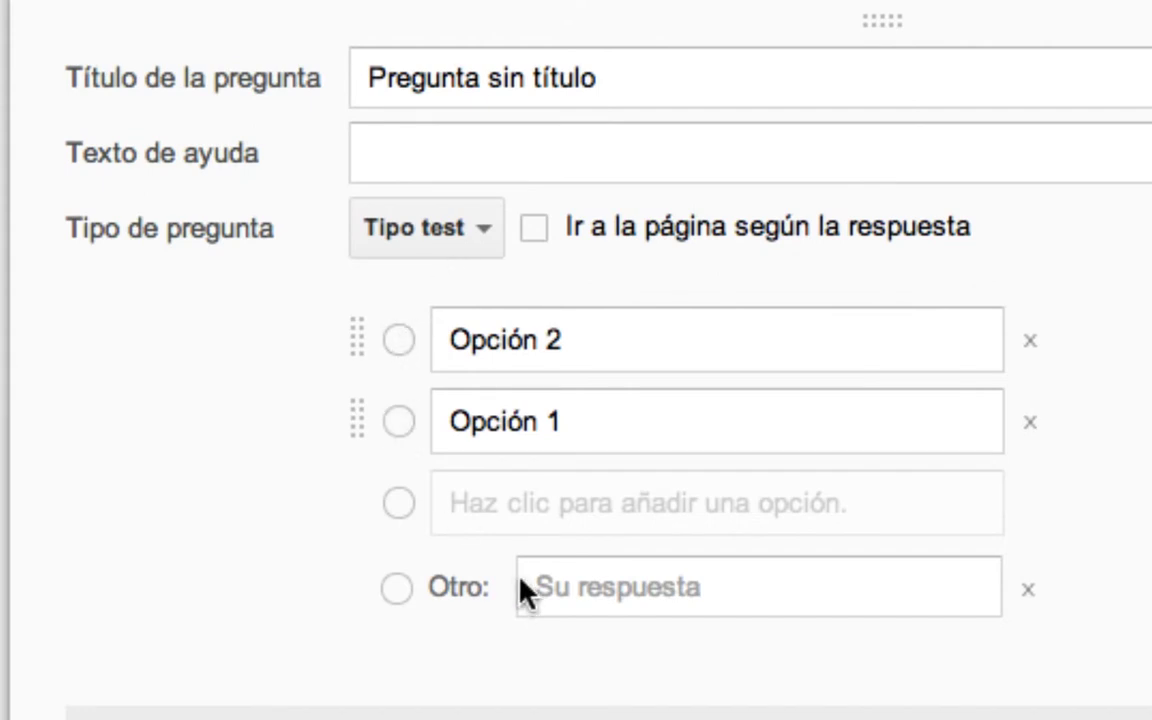
{"action": "left_click", "coordinate": [488, 232]}
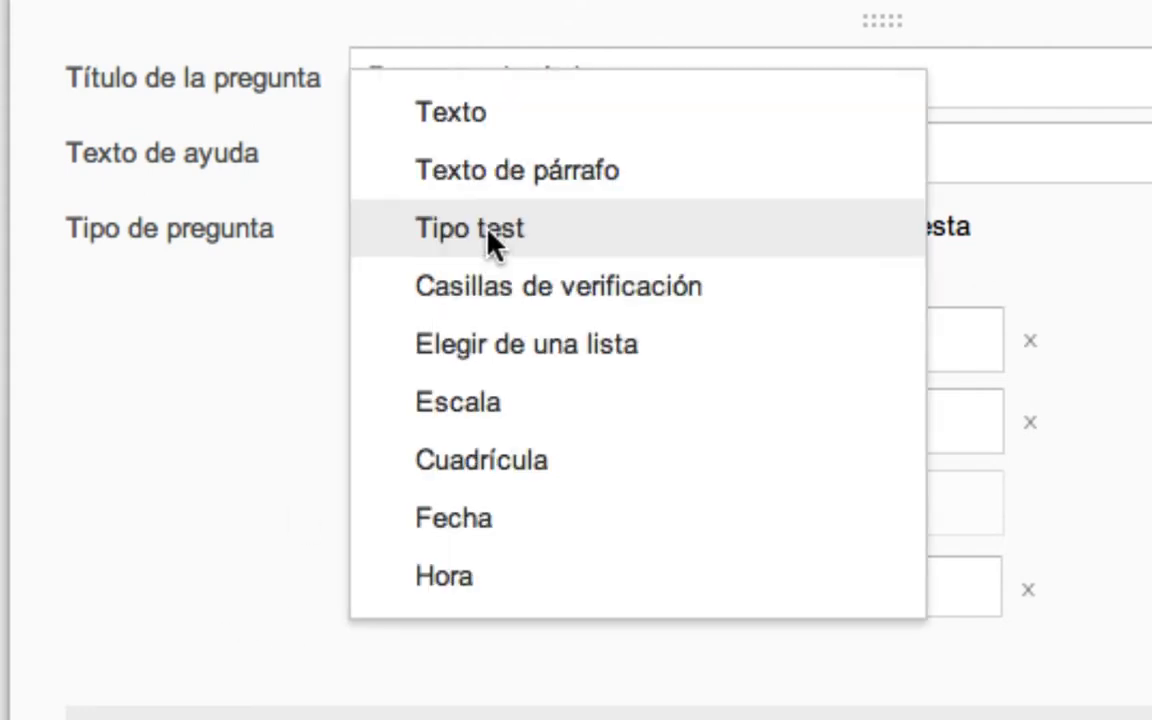
{"action": "left_click", "coordinate": [494, 287]}
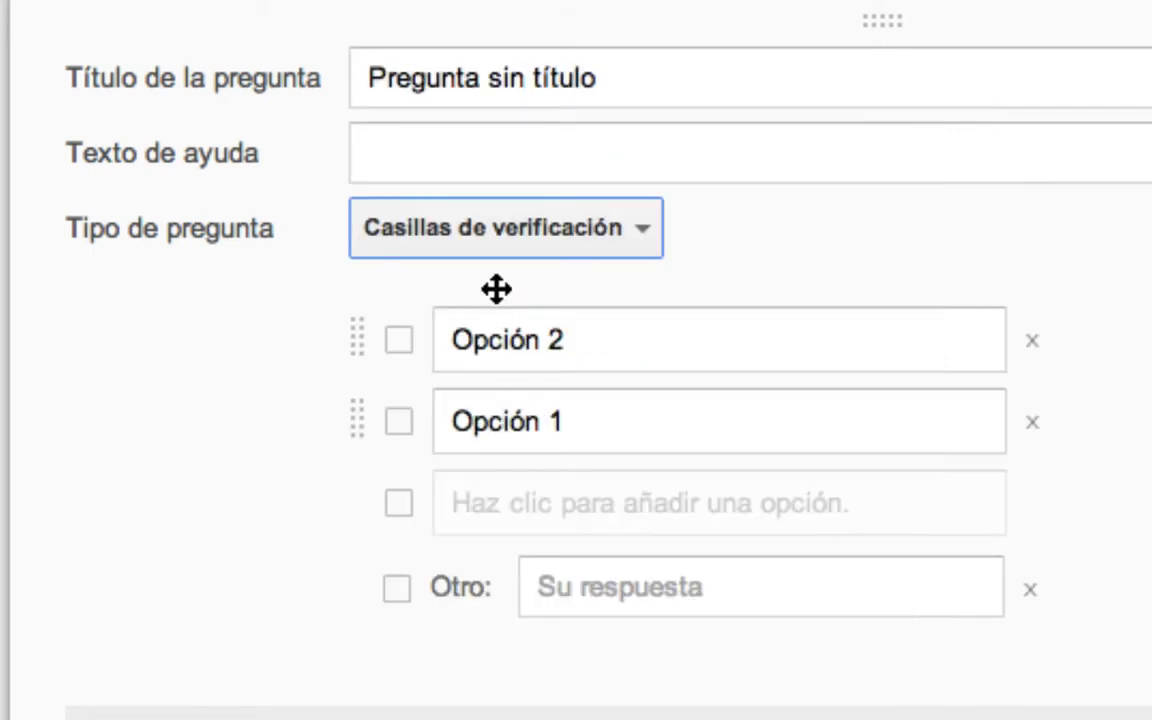
{"action": "left_click", "coordinate": [396, 333]}
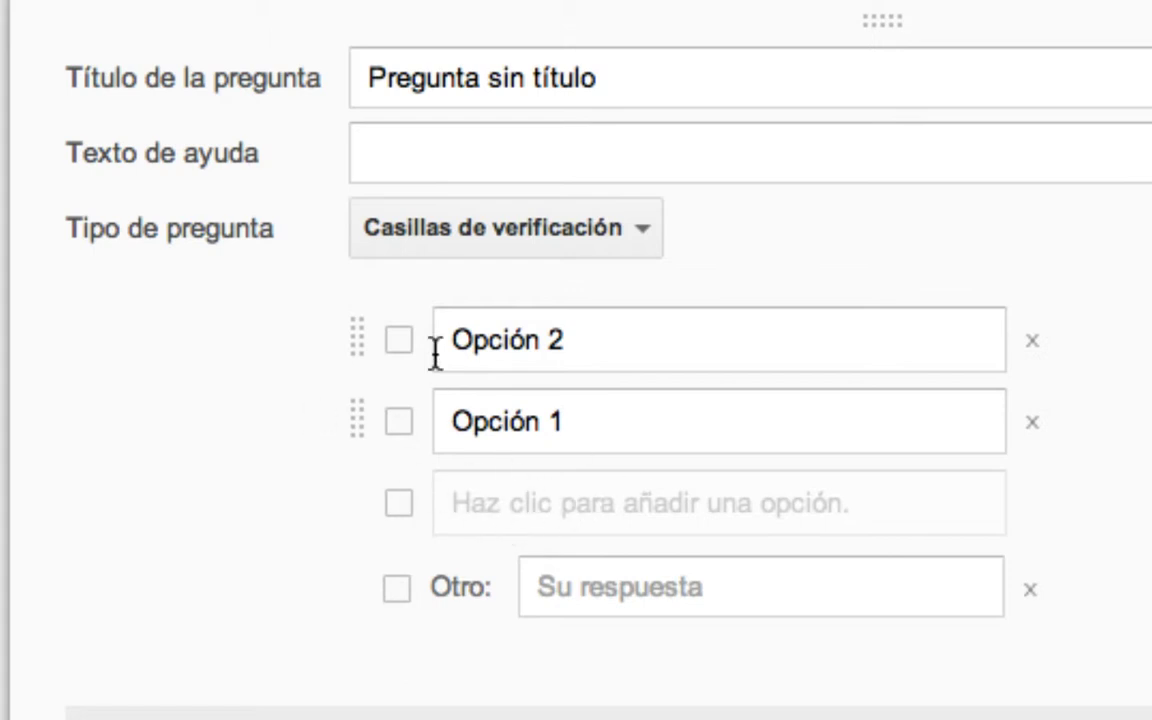
Change the question type to Texto and enable data validation with the Expresión regular rule
{"action": "left_click", "coordinate": [610, 213]}
{"action": "left_click", "coordinate": [494, 62]}
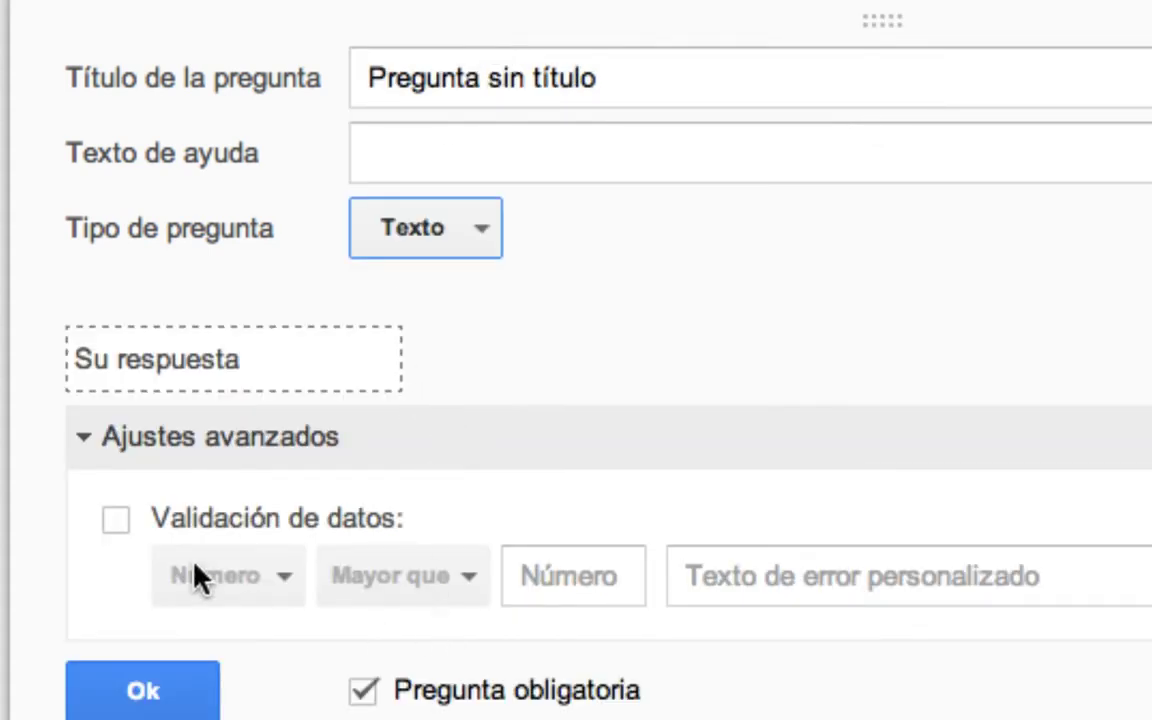
{"action": "left_click", "coordinate": [110, 527]}
{"action": "left_click", "coordinate": [279, 573]}
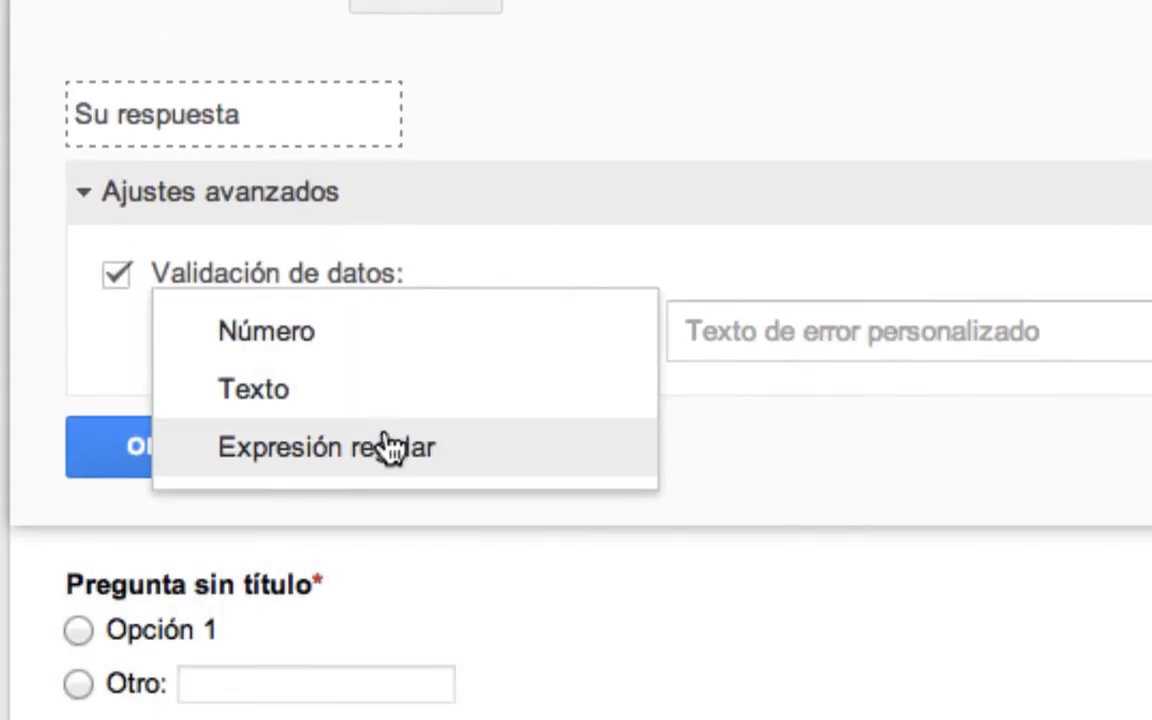
{"action": "left_click", "coordinate": [386, 447]}
{"action": "left_click", "coordinate": [548, 334]}
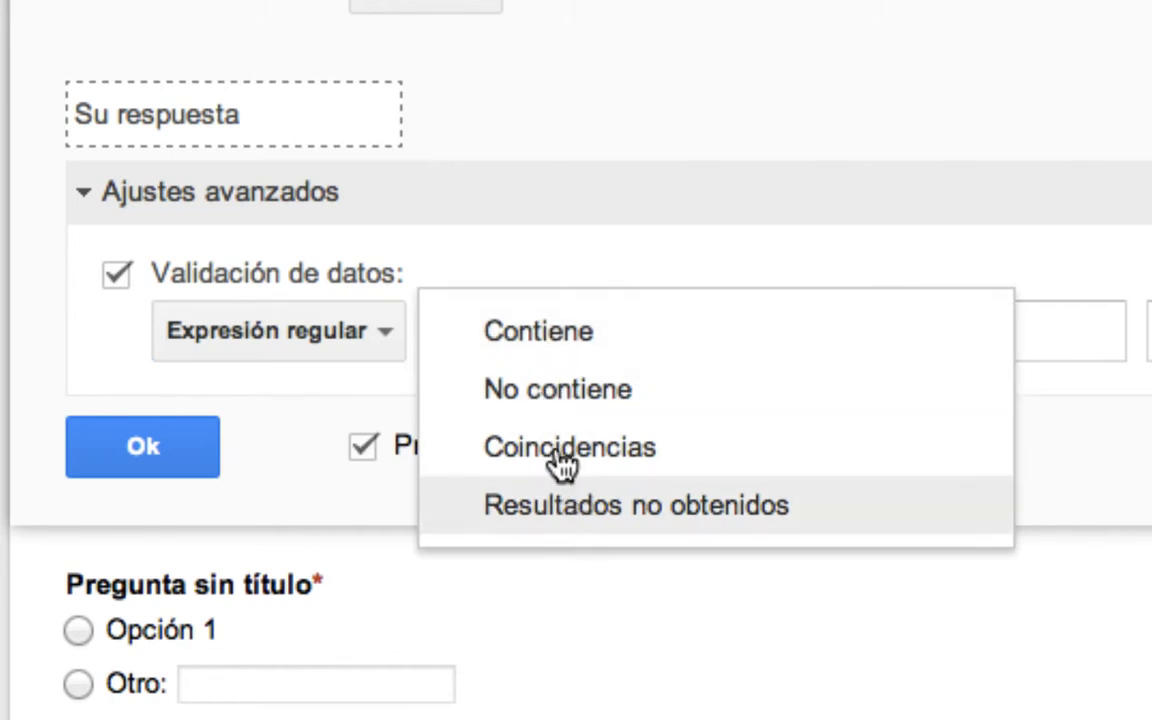
{"action": "left_click", "coordinate": [512, 126]}
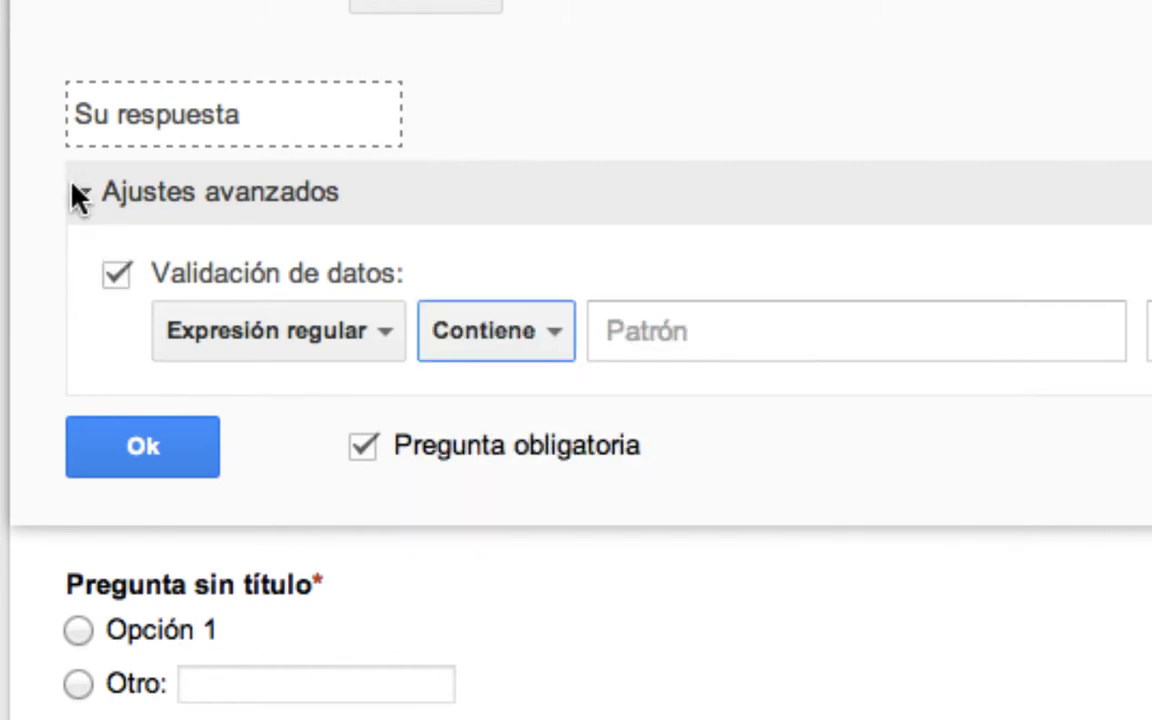
Switch the data validation rule to Texto and review its available conditions
{"action": "scroll", "coordinate": [458, 79], "scroll_direction": "up", "scroll_amount": 2}
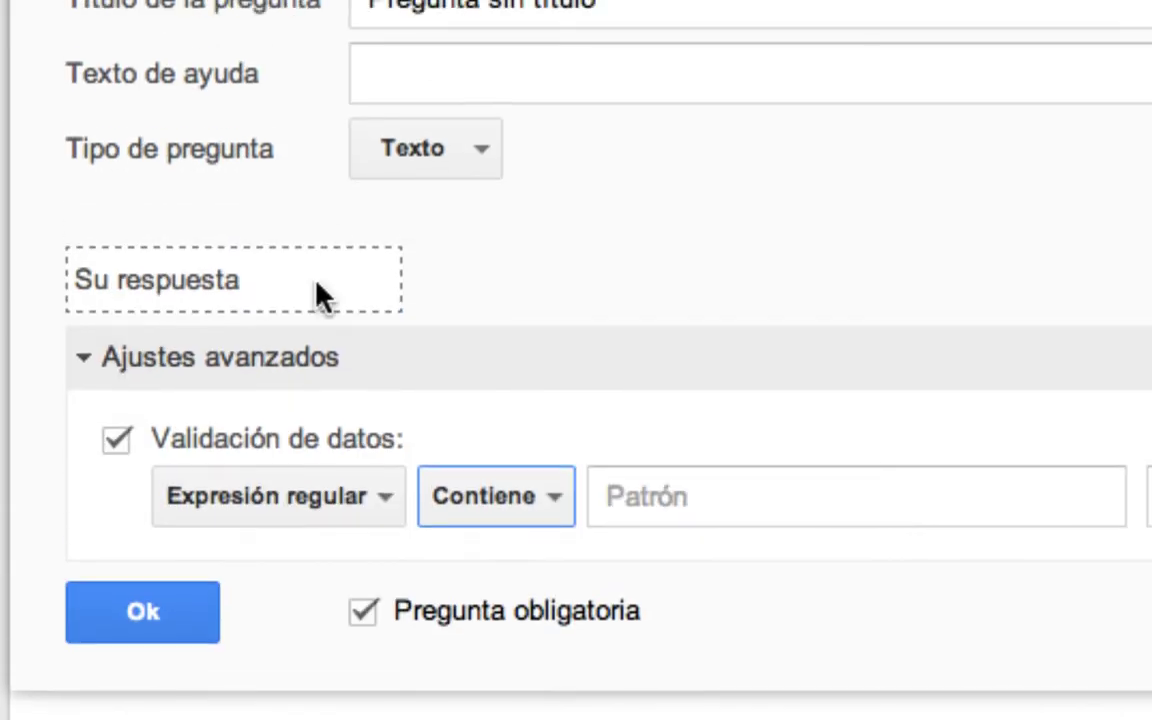
{"action": "left_click", "coordinate": [300, 495]}
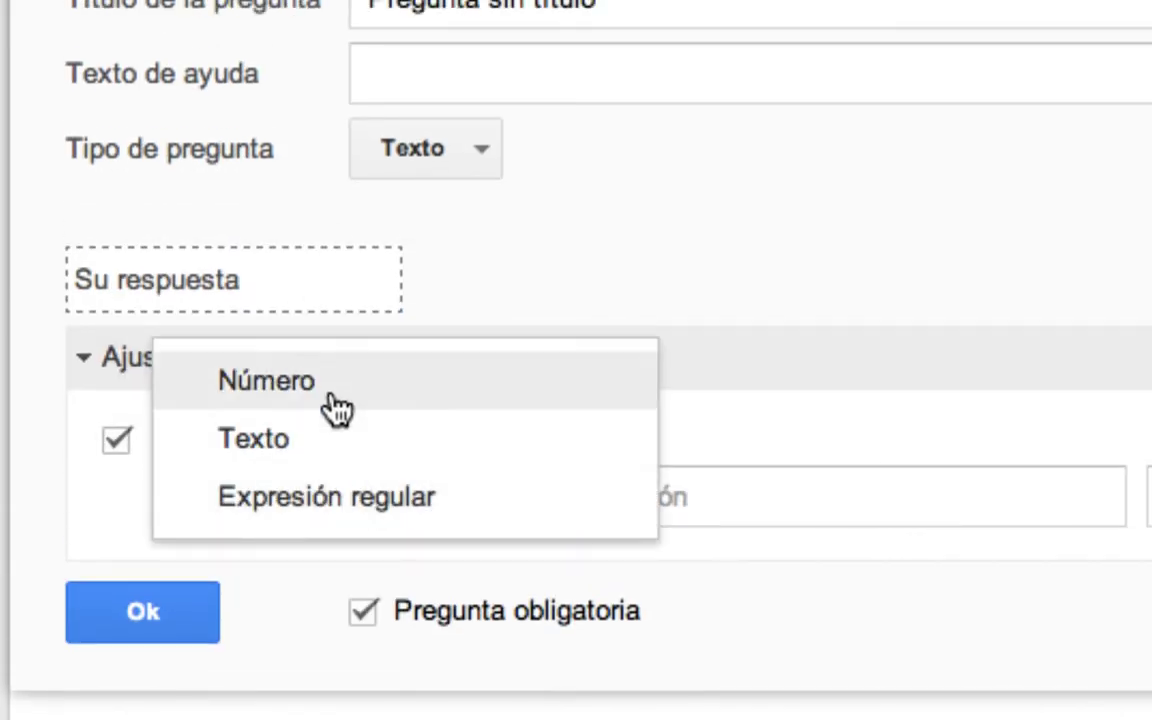
{"action": "left_click", "coordinate": [325, 436]}
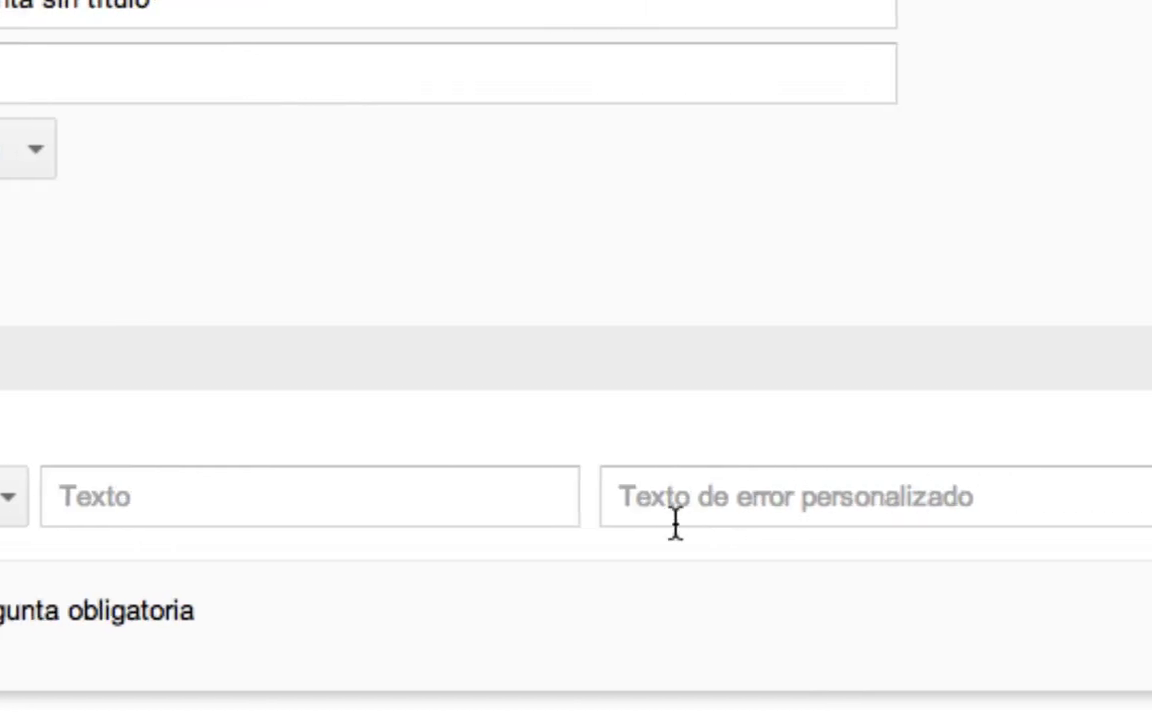
{"action": "left_click", "coordinate": [806, 496]}
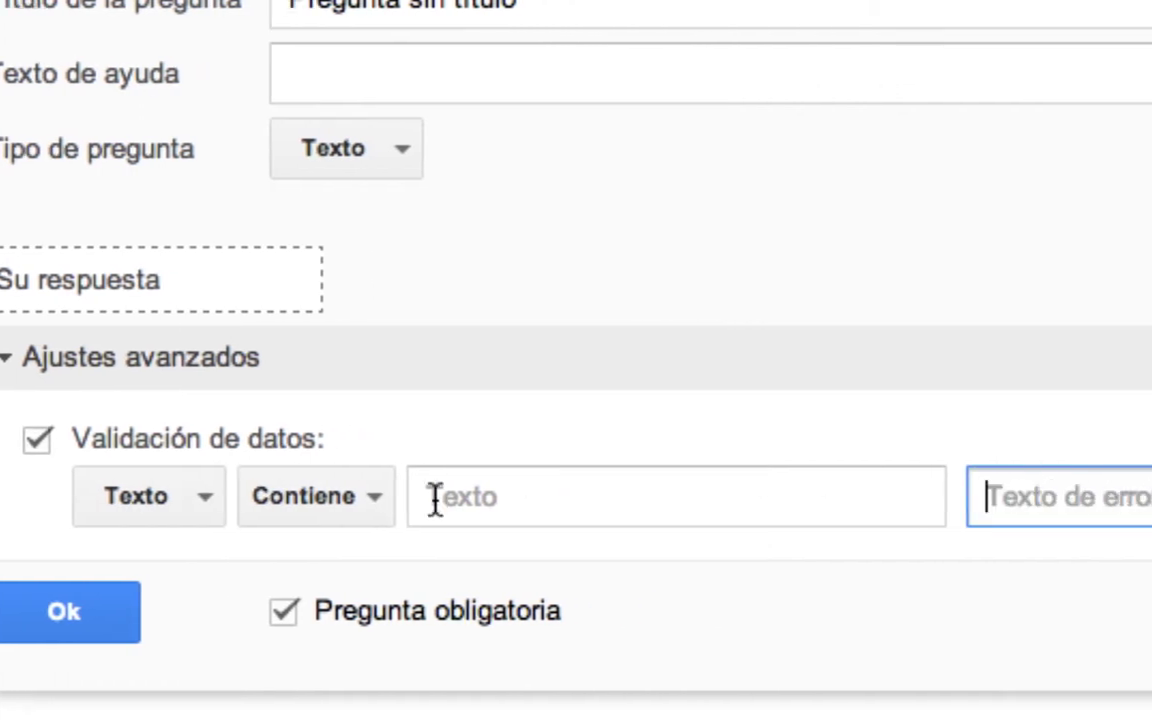
{"action": "left_click", "coordinate": [315, 498]}
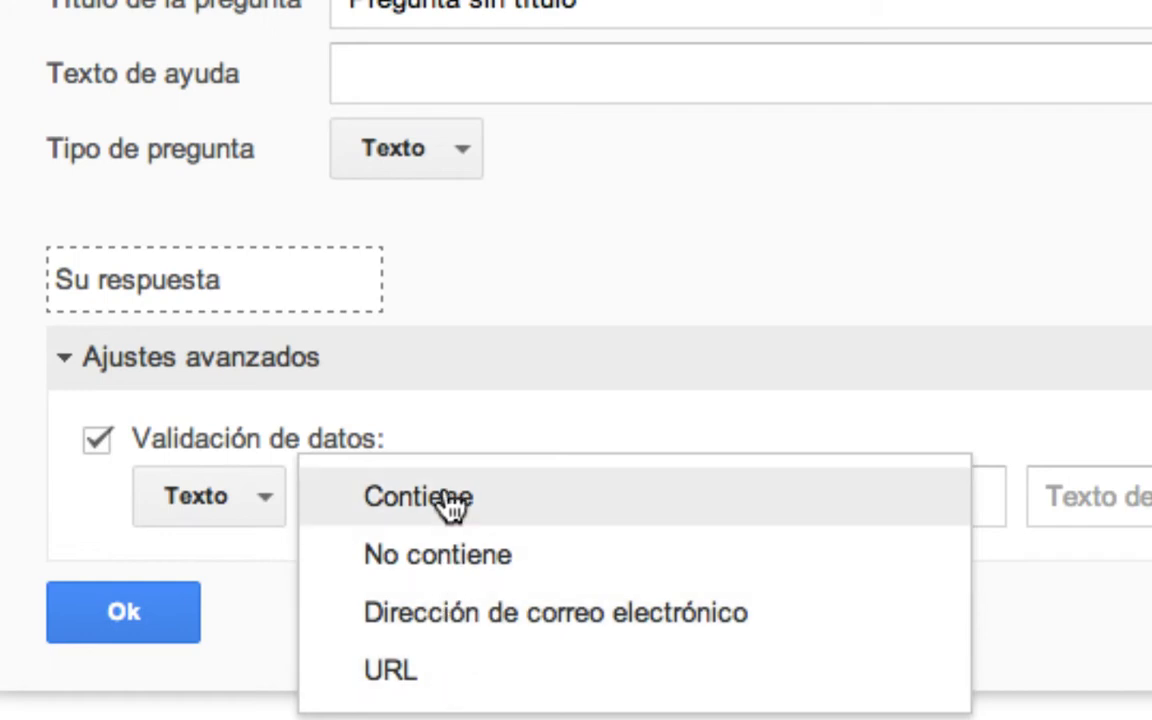
{"action": "left_click", "coordinate": [448, 420]}
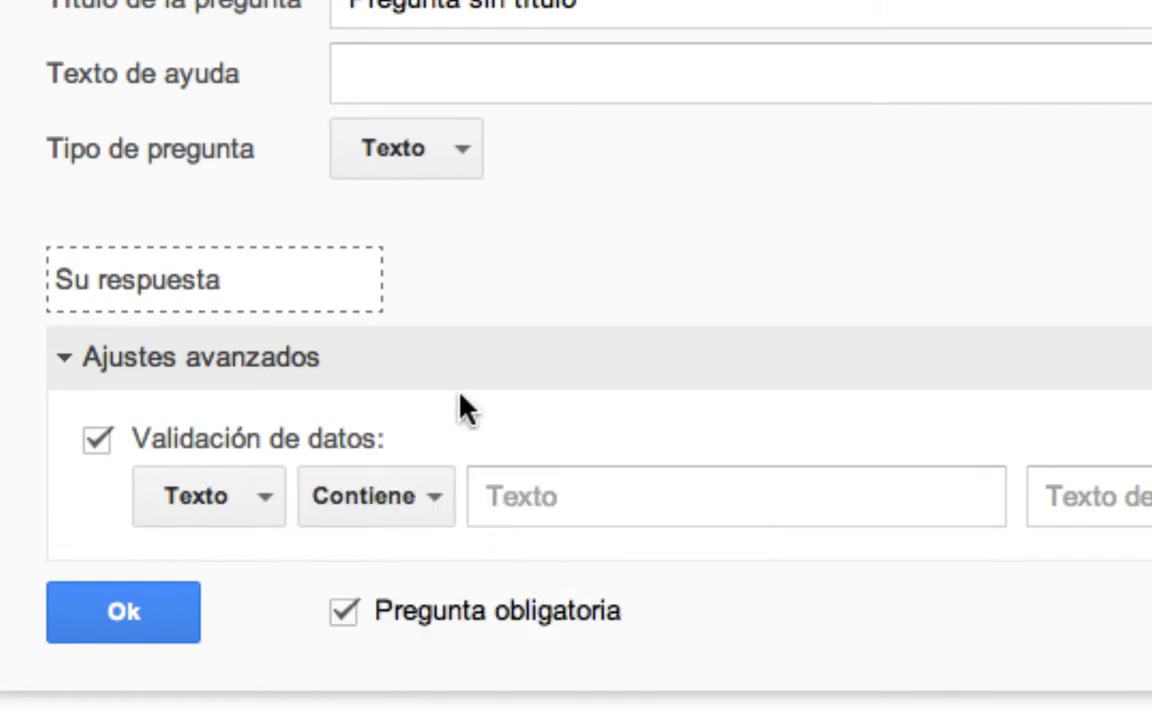
Turn off the data validation and change the question type to Texto de párrafo
{"action": "left_click", "coordinate": [97, 443]}
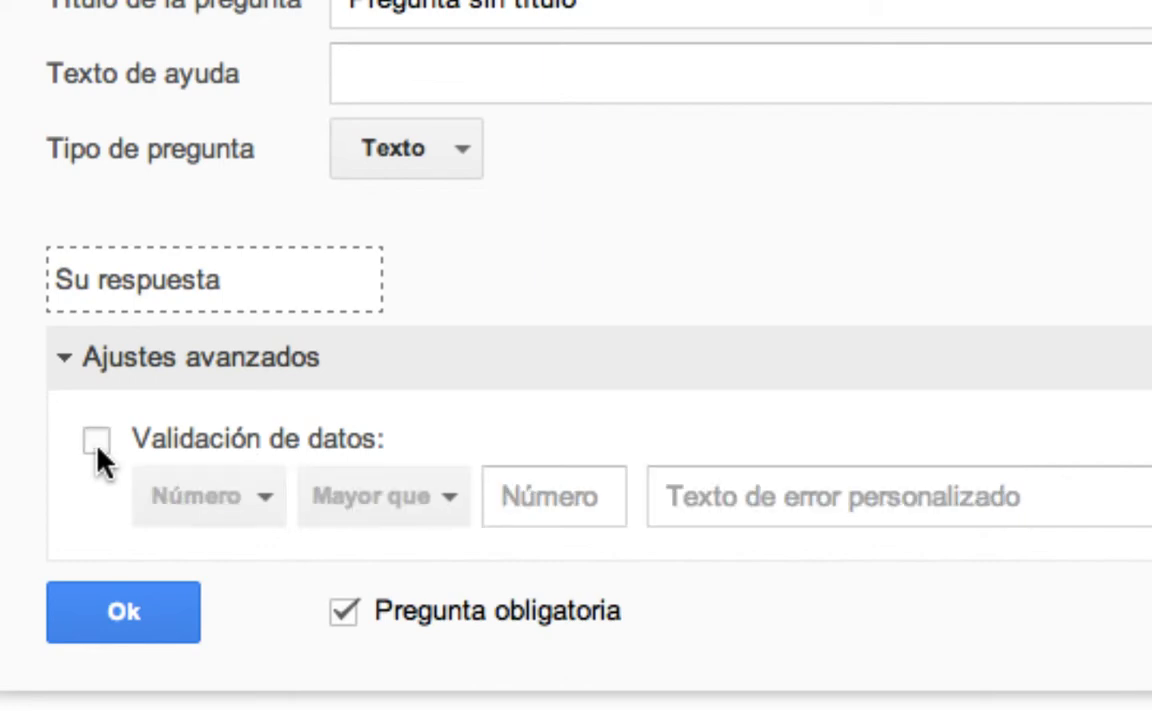
{"action": "left_click", "coordinate": [61, 354]}
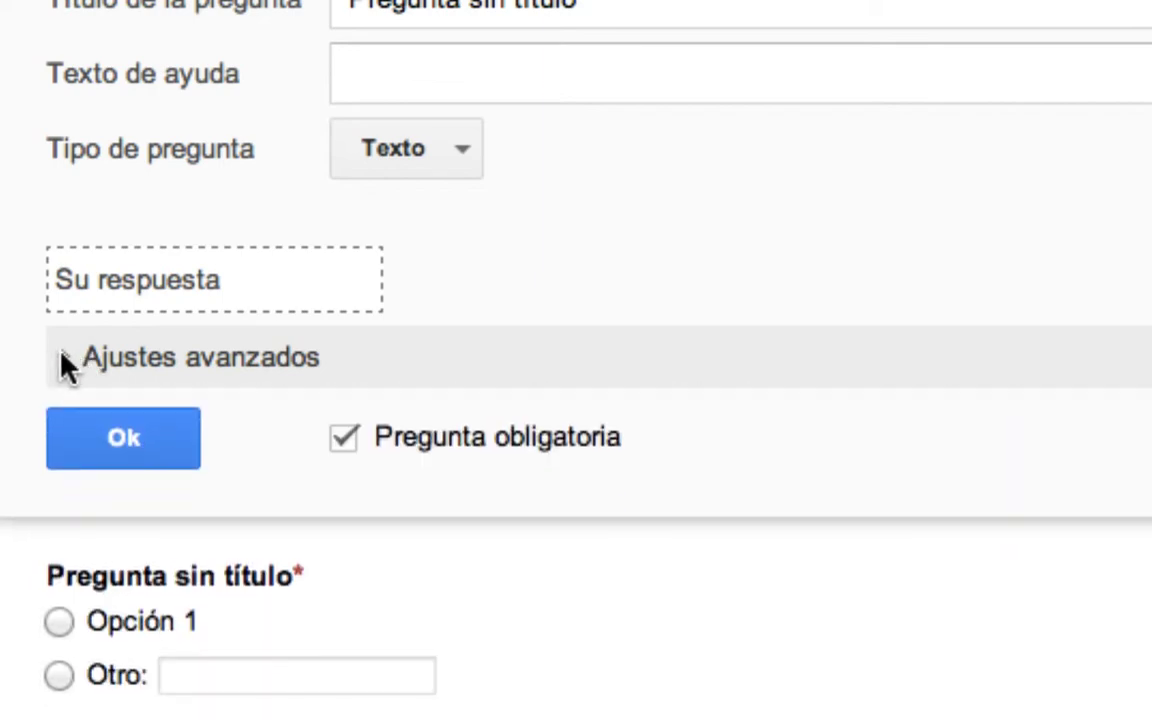
{"action": "left_click", "coordinate": [474, 158]}
{"action": "left_click", "coordinate": [468, 207]}
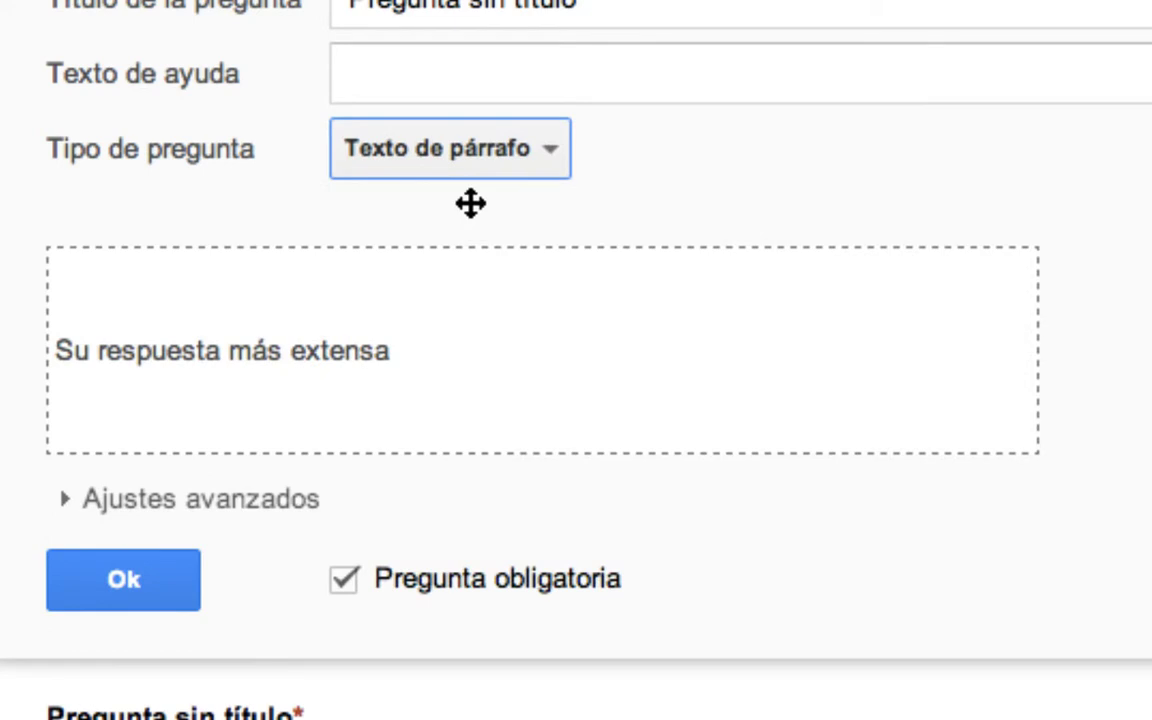
Try enabling data validation in the paragraph question's advanced settings, and turn it back off
{"action": "left_click", "coordinate": [57, 497]}
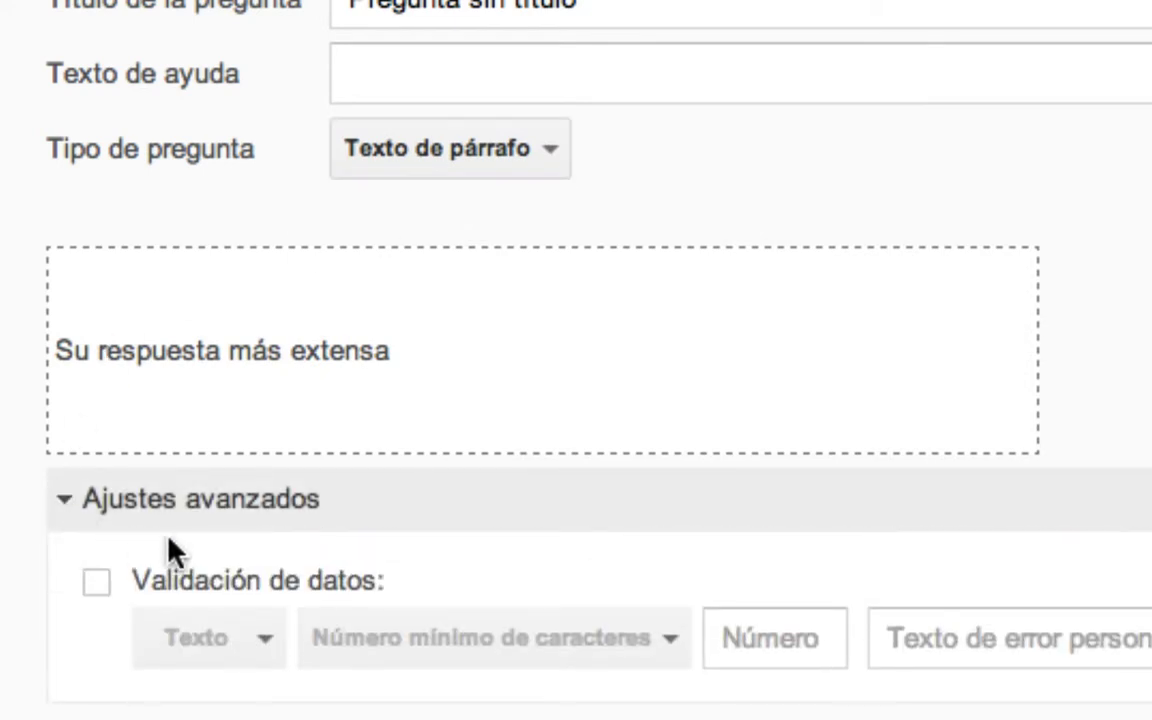
{"action": "left_click", "coordinate": [97, 583]}
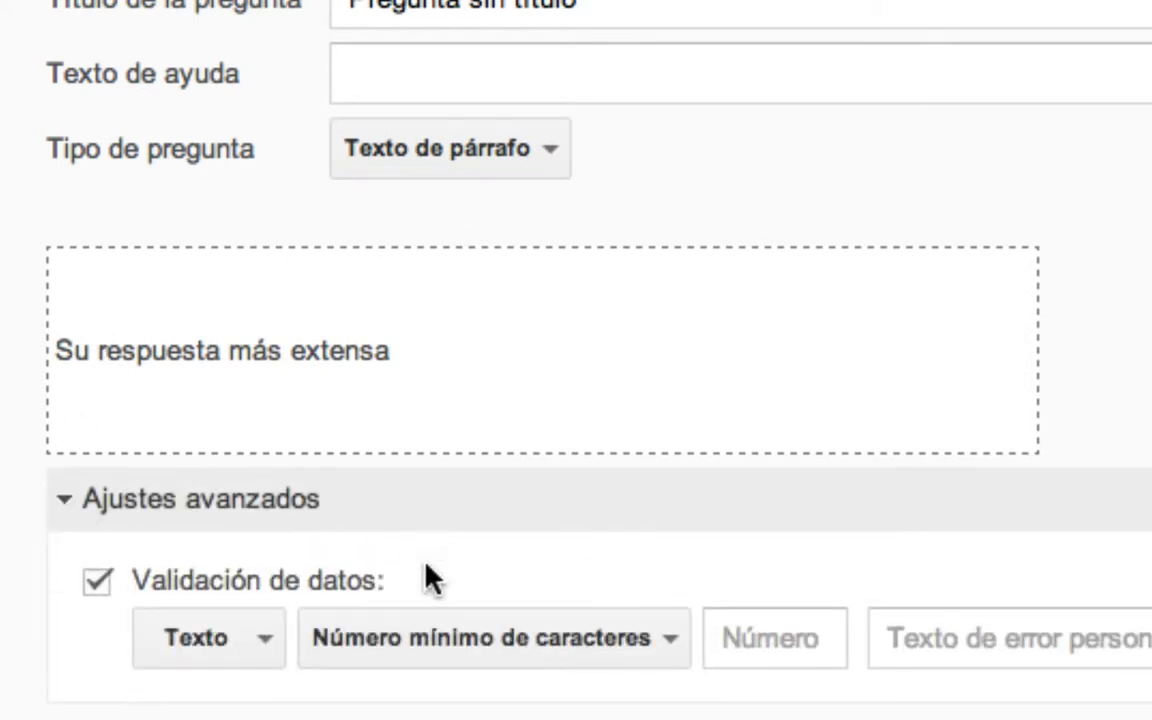
{"action": "scroll", "coordinate": [477, 713], "scroll_direction": "down", "scroll_amount": 3}
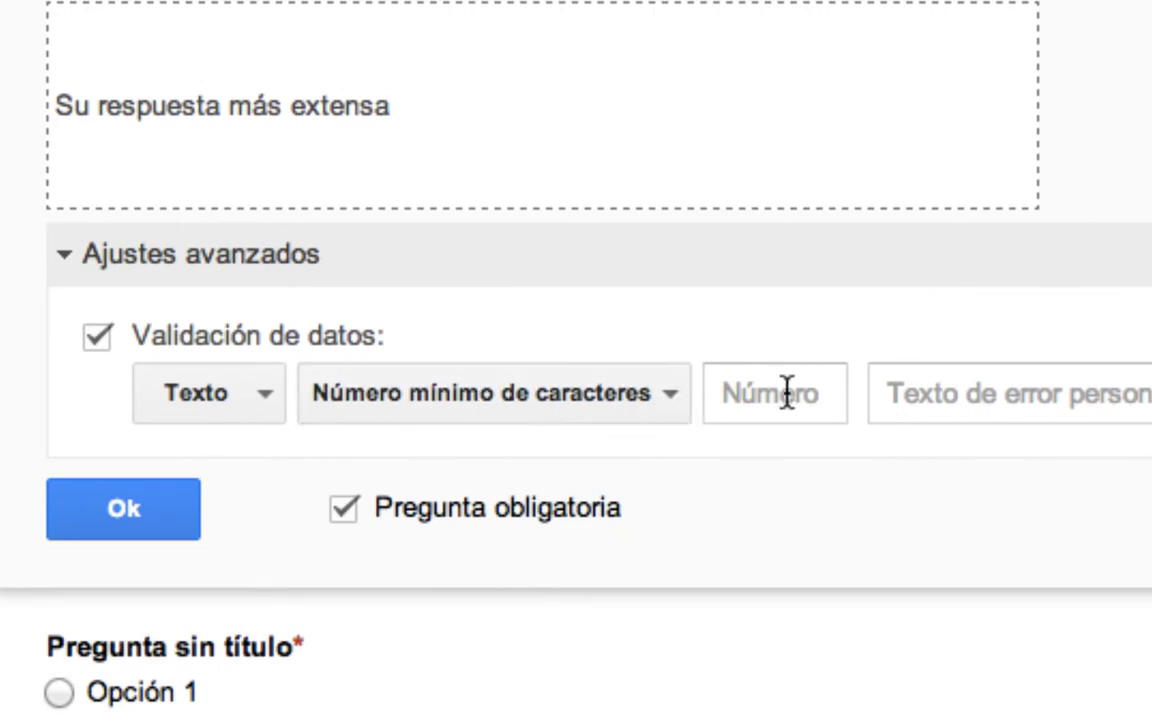
{"action": "left_click", "coordinate": [86, 340]}
{"action": "left_click", "coordinate": [63, 256]}
{"action": "scroll", "coordinate": [185, 8], "scroll_direction": "up", "scroll_amount": 3}
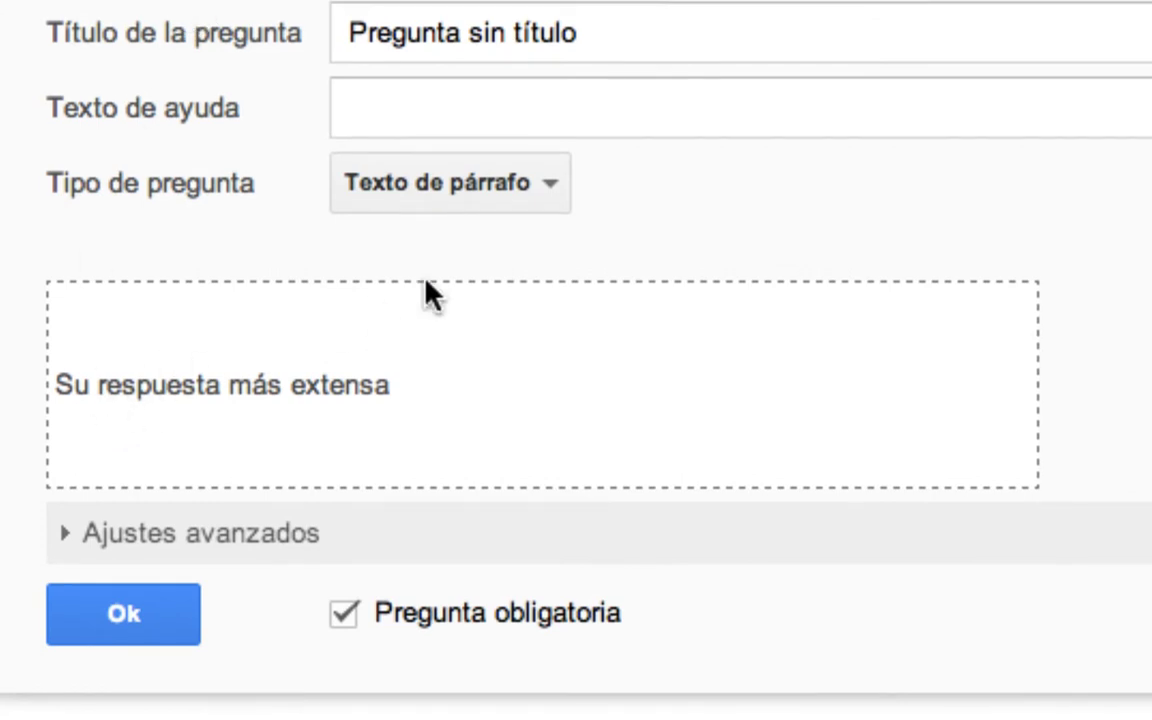
Change the question type to Elegir de una lista
{"action": "left_click", "coordinate": [549, 186]}
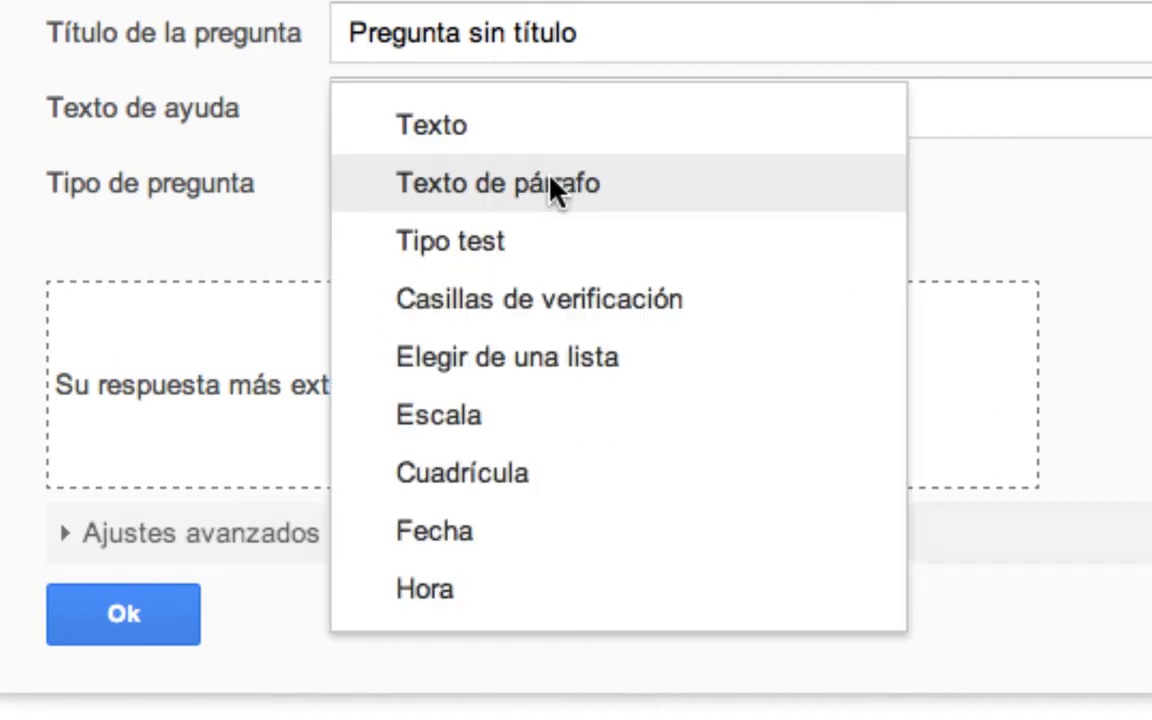
{"action": "left_click", "coordinate": [558, 378]}
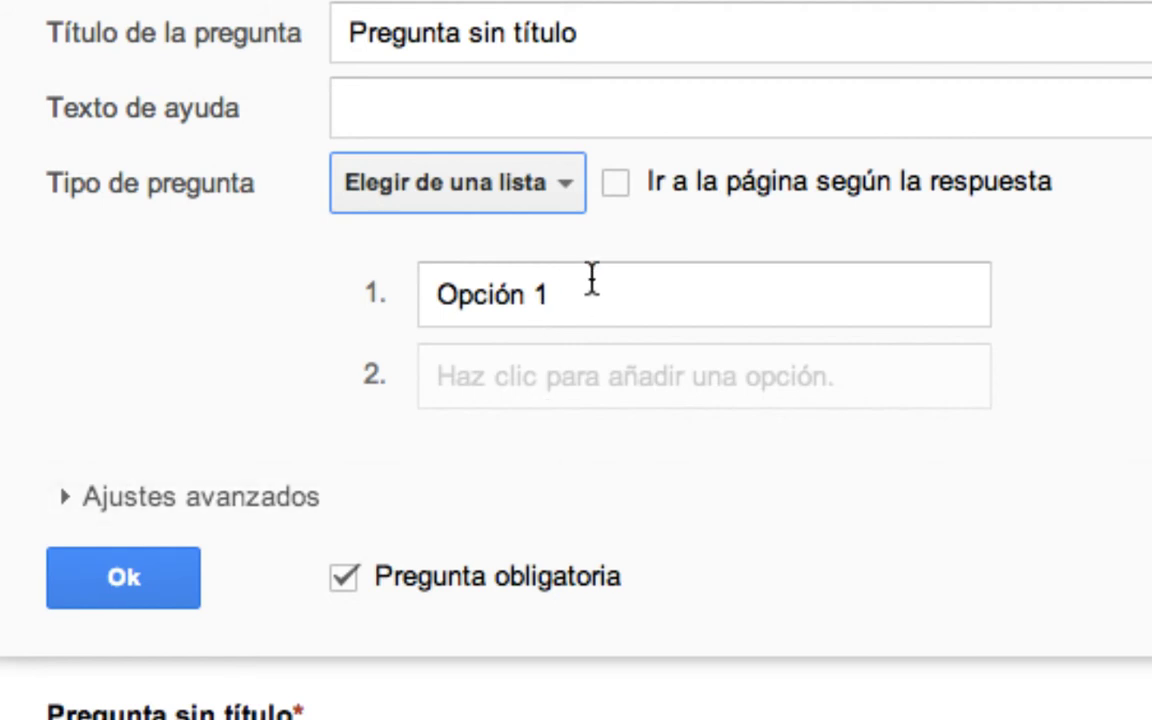
Change the question type to Escala and set the scale range from 0 to 10
{"action": "left_click", "coordinate": [565, 190]}
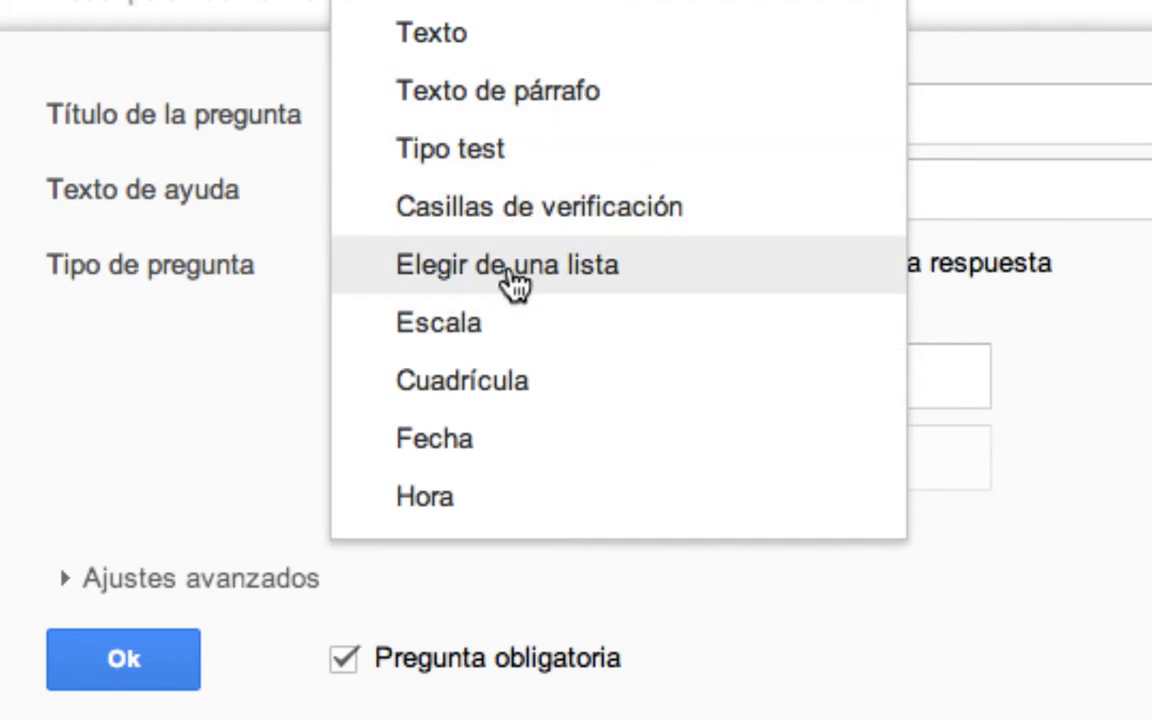
{"action": "left_click", "coordinate": [470, 321]}
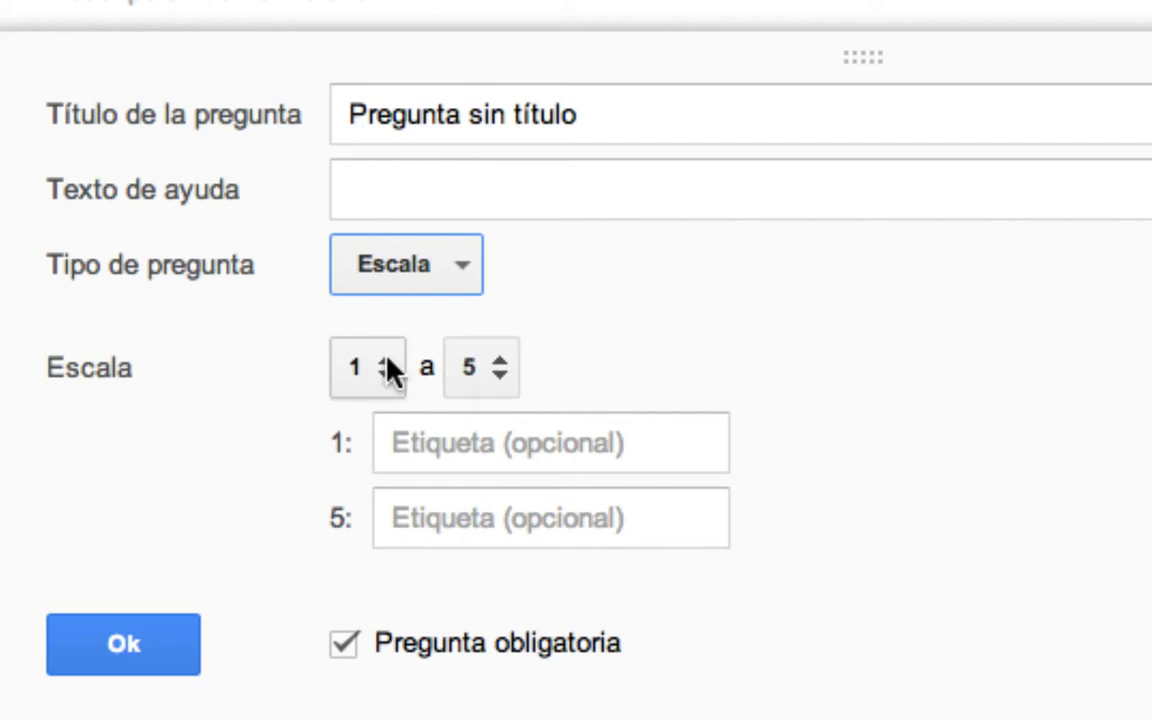
{"action": "left_click", "coordinate": [499, 368]}
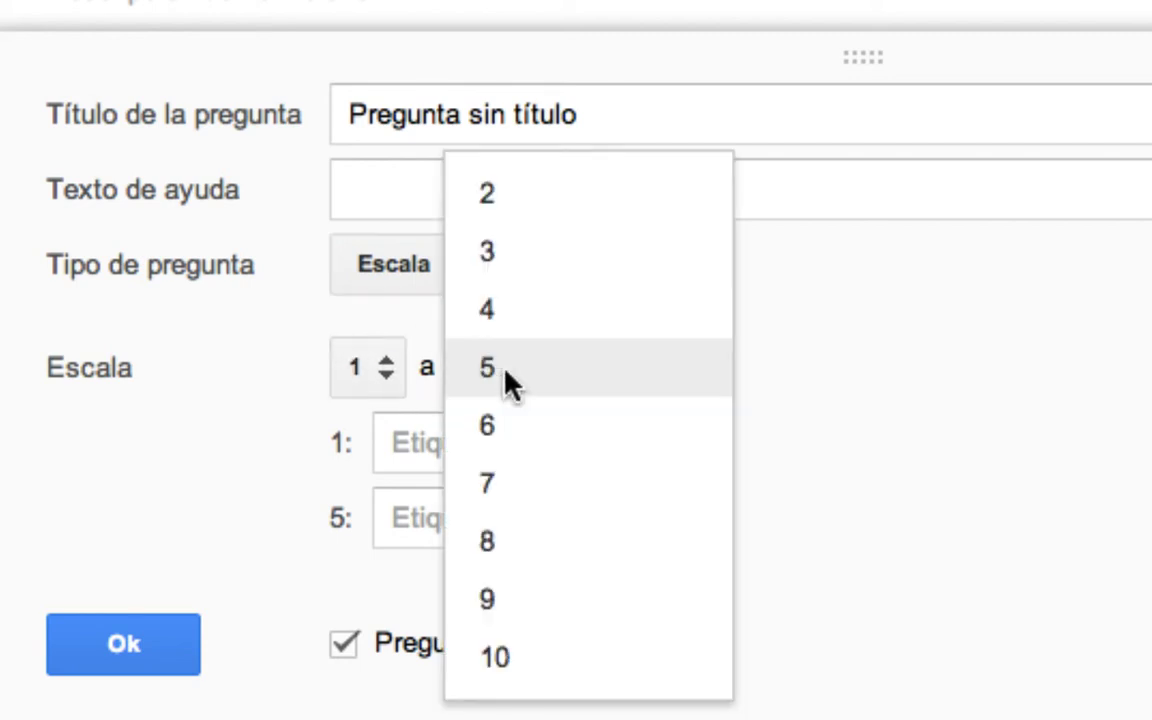
{"action": "left_click", "coordinate": [553, 657]}
{"action": "left_click", "coordinate": [388, 383]}
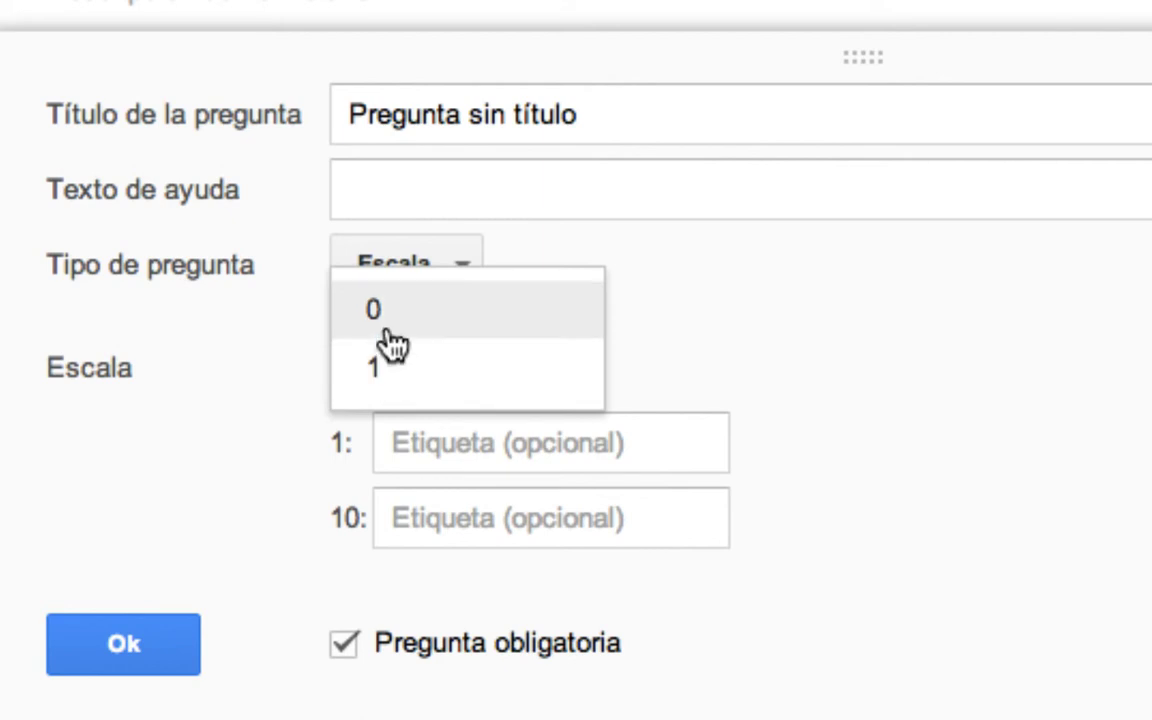
{"action": "left_click", "coordinate": [391, 331]}
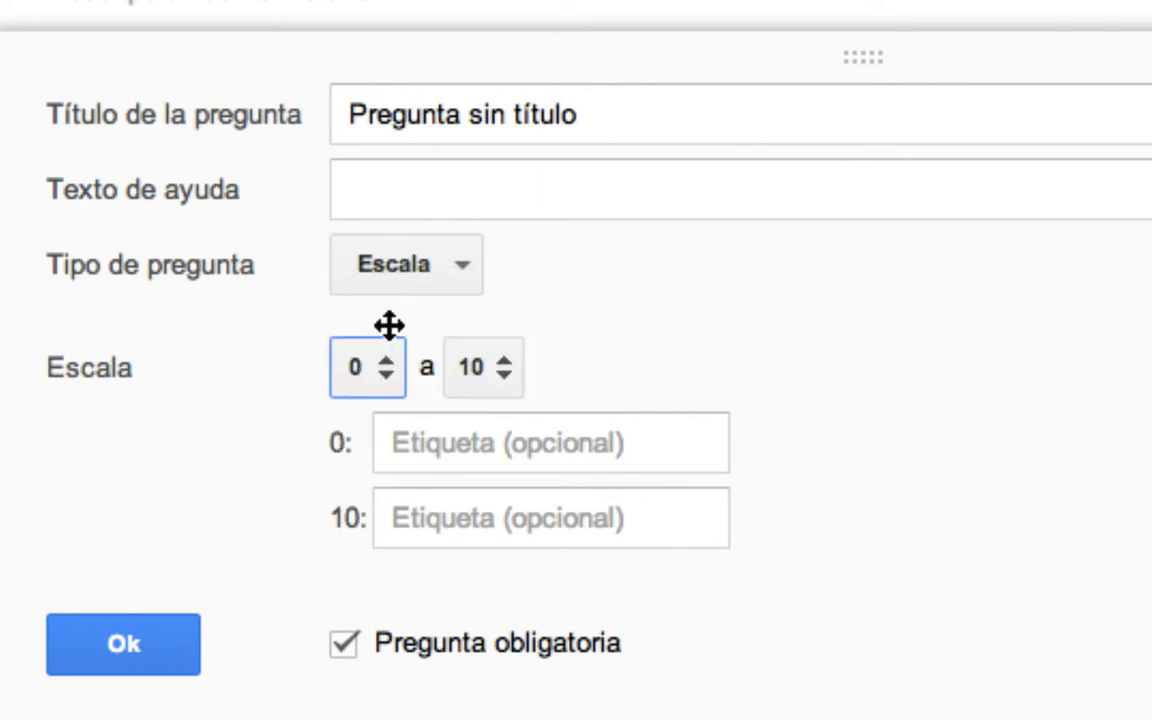
Change the first question's type from Escala to Cuadrícula
{"action": "left_click", "coordinate": [426, 432]}
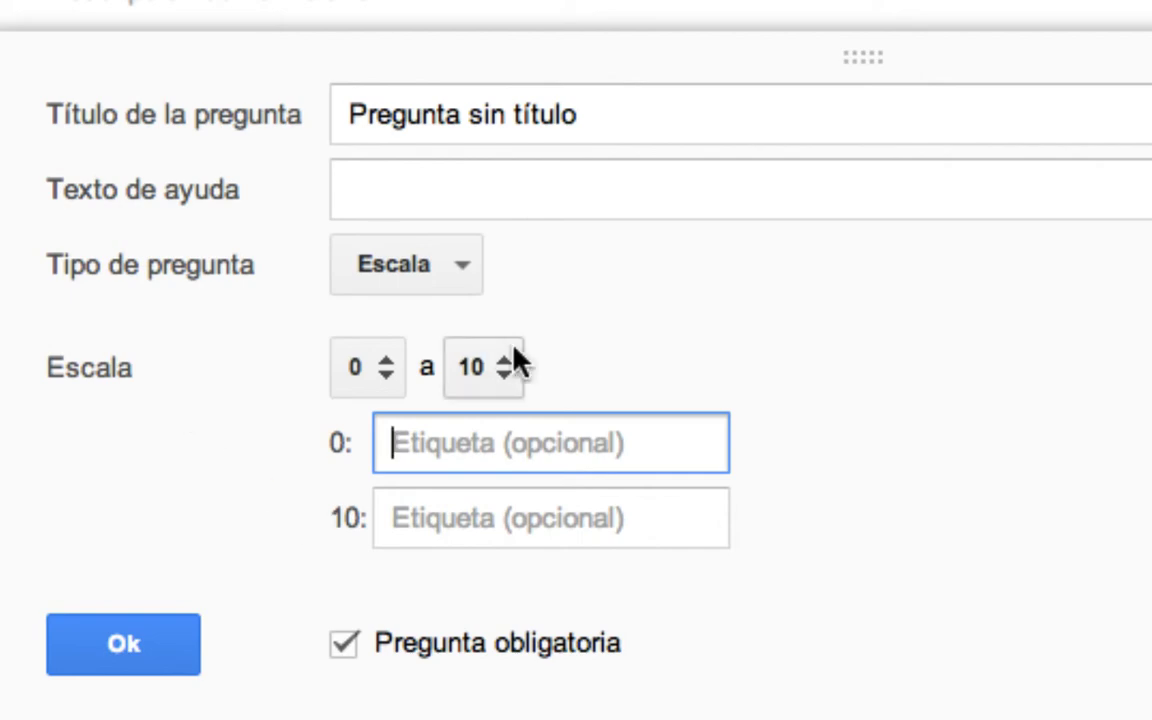
{"action": "scroll", "coordinate": [870, 432], "scroll_direction": "down", "scroll_amount": 3}
{"action": "scroll", "coordinate": [870, 432], "scroll_direction": "up", "scroll_amount": 4}
{"action": "scroll", "coordinate": [870, 432], "scroll_direction": "down", "scroll_amount": 2}
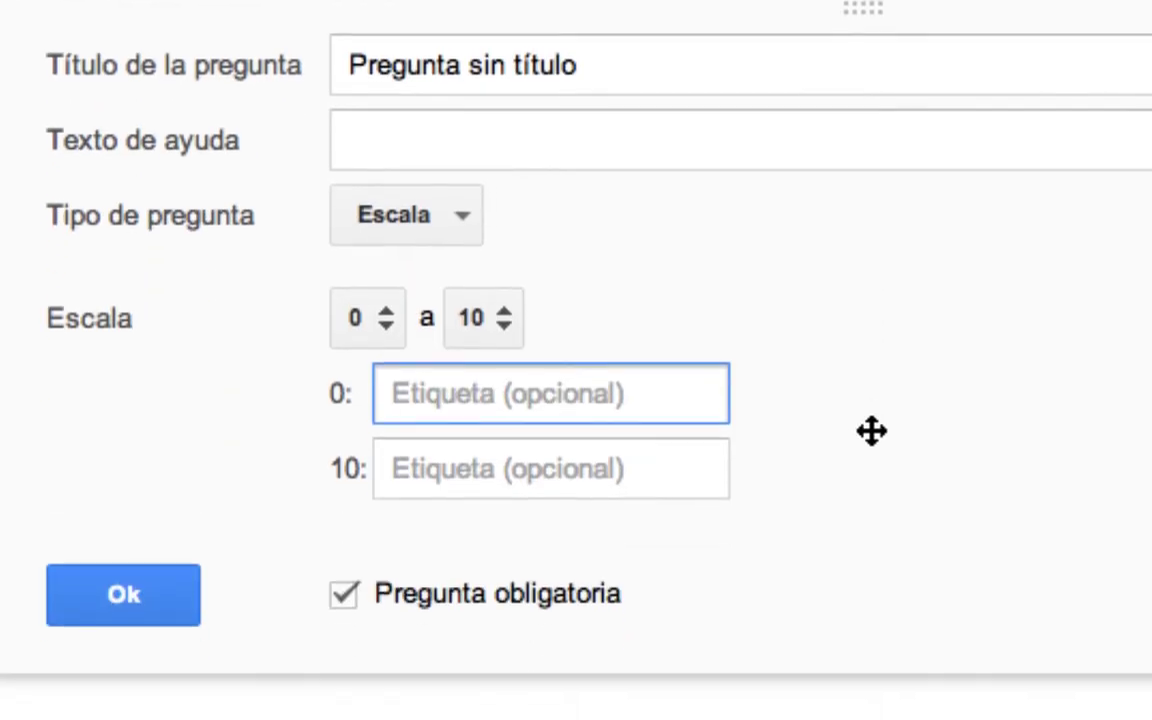
{"action": "left_click", "coordinate": [445, 226]}
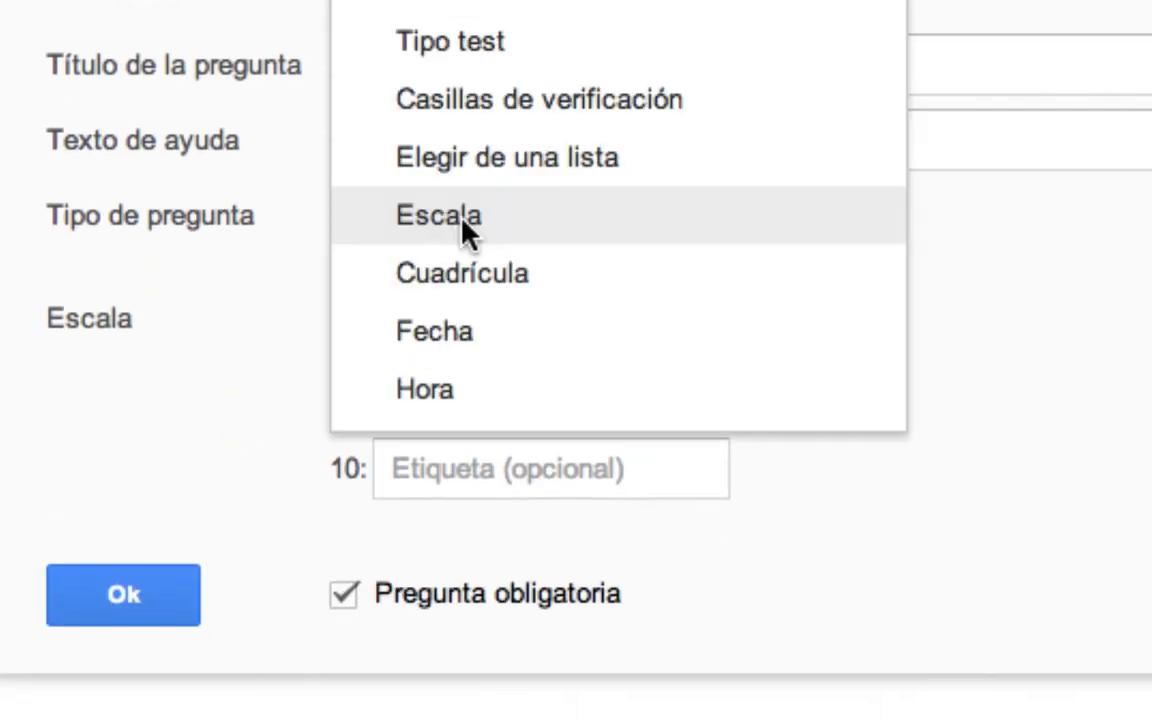
{"action": "left_click", "coordinate": [470, 295]}
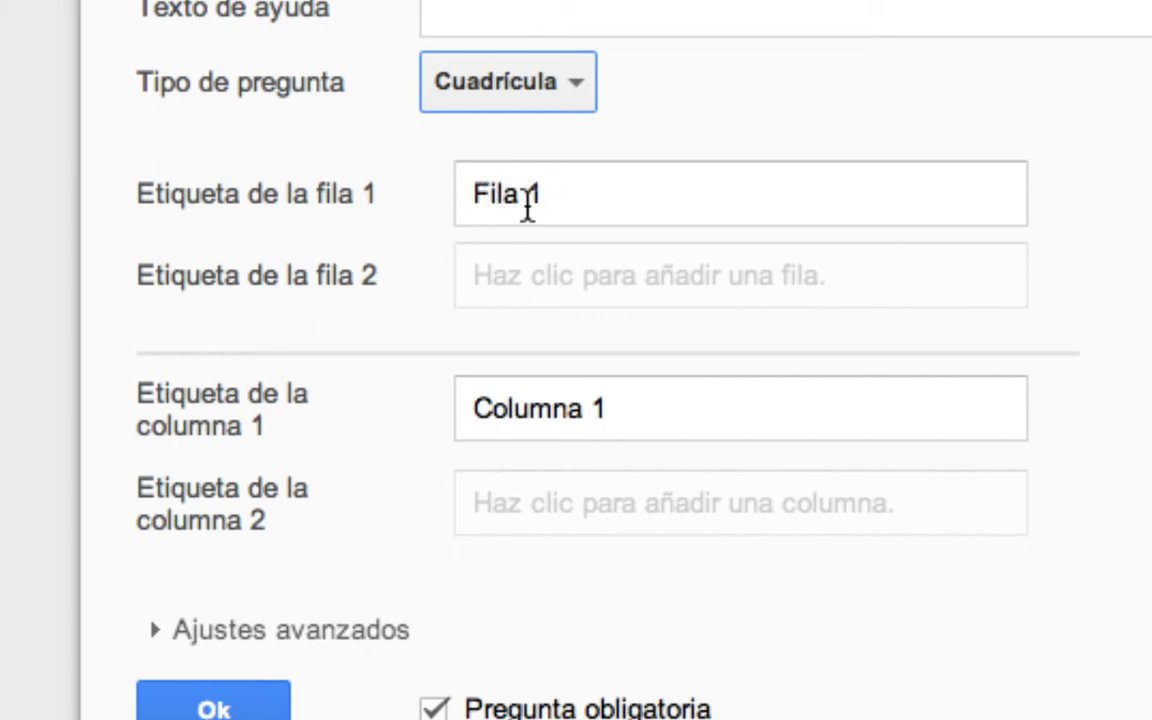
Extend the grid with Fila 2, Fila 3, Columna 2 and Columna 3, and finish editing the question
{"action": "left_click", "coordinate": [463, 183]}
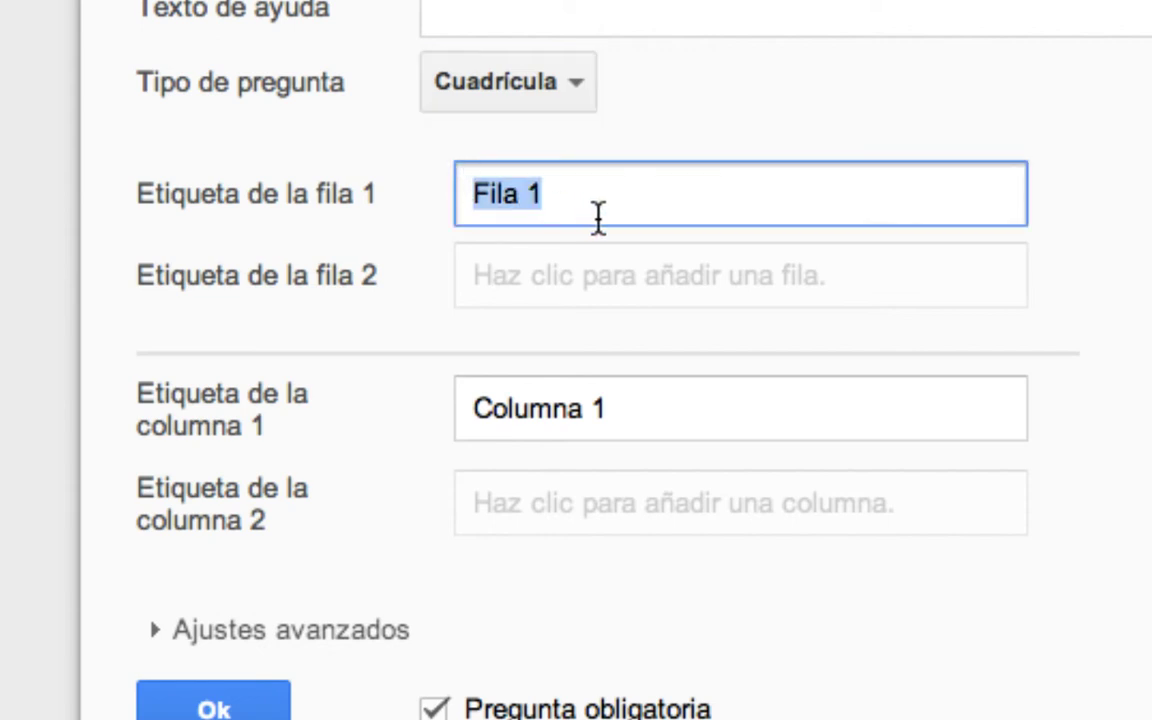
{"action": "left_click", "coordinate": [590, 400]}
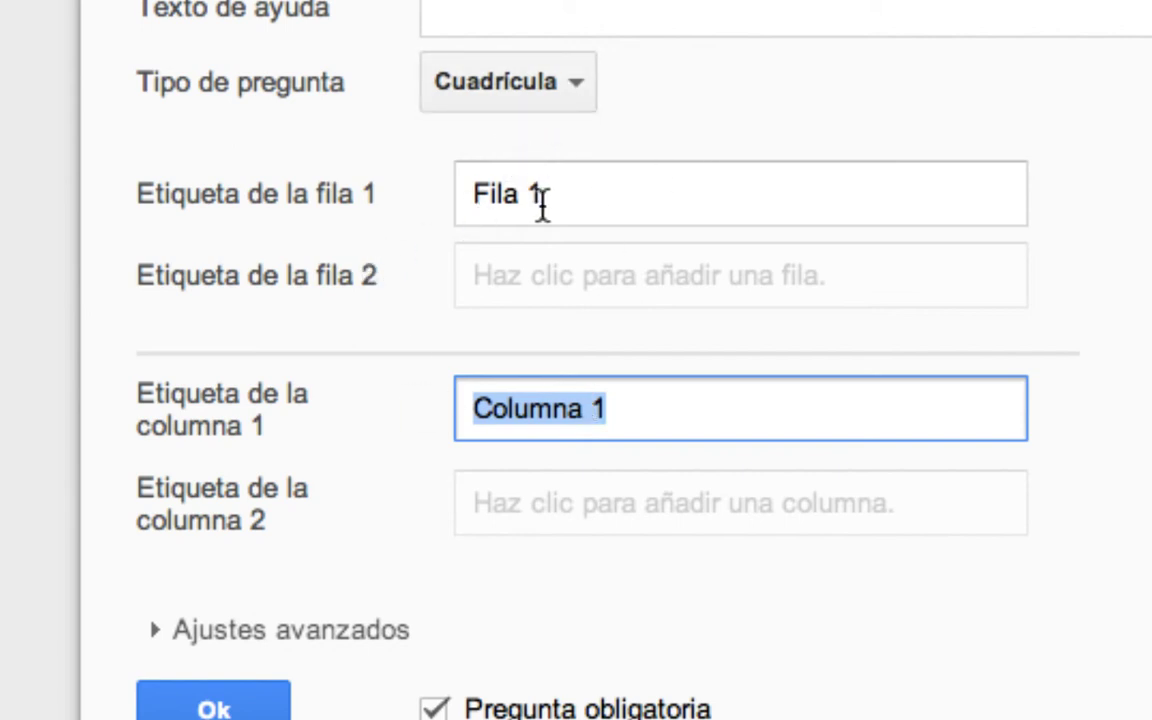
{"action": "left_click", "coordinate": [578, 280]}
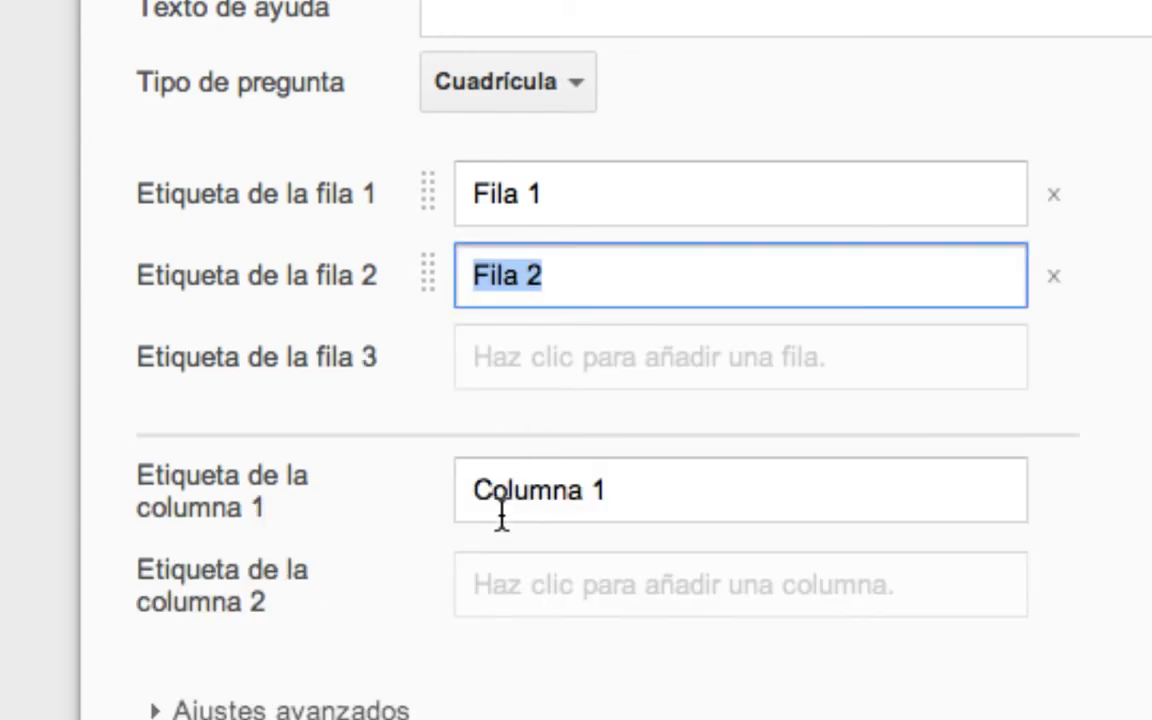
{"action": "left_click", "coordinate": [507, 594]}
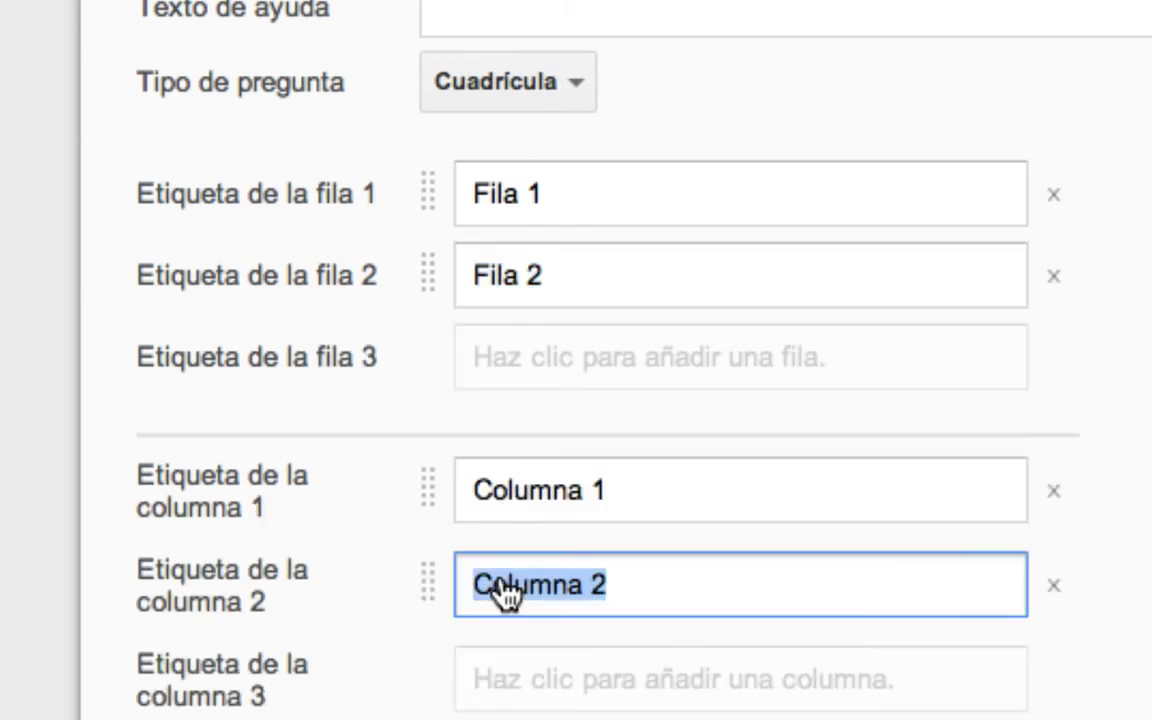
{"action": "left_click", "coordinate": [628, 682]}
{"action": "left_click", "coordinate": [520, 385]}
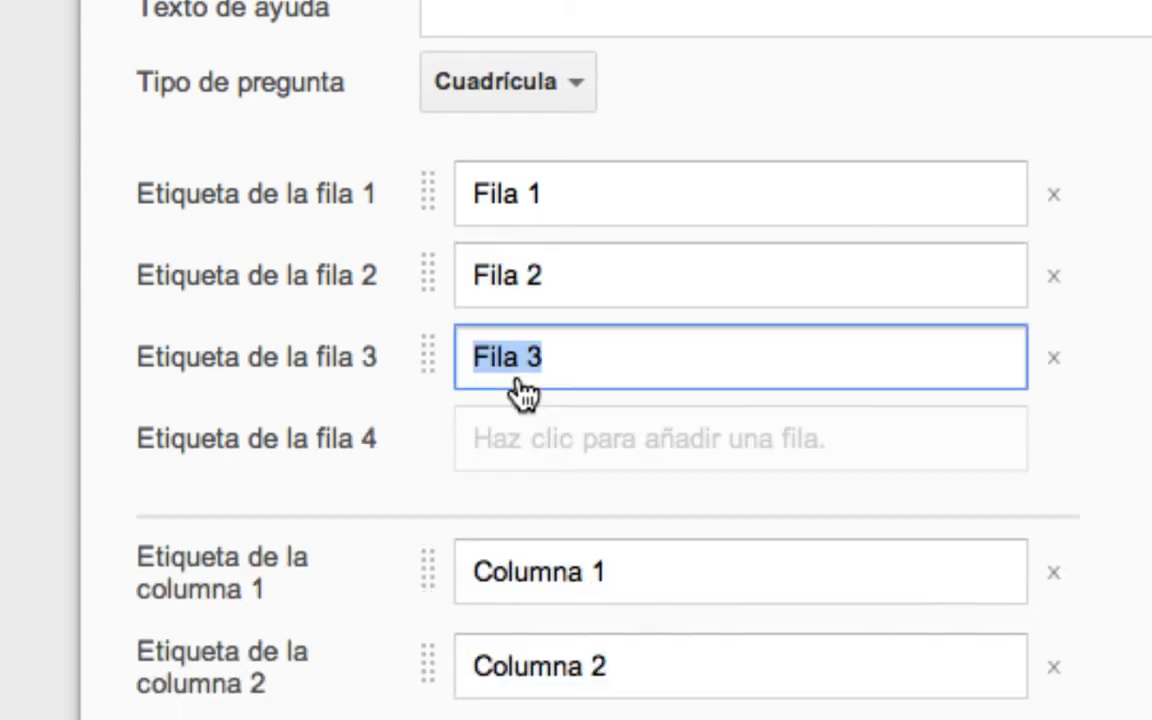
{"action": "scroll", "coordinate": [440, 650], "scroll_direction": "down", "scroll_amount": 3}
{"action": "scroll", "coordinate": [237, 712], "scroll_direction": "down", "scroll_amount": 5}
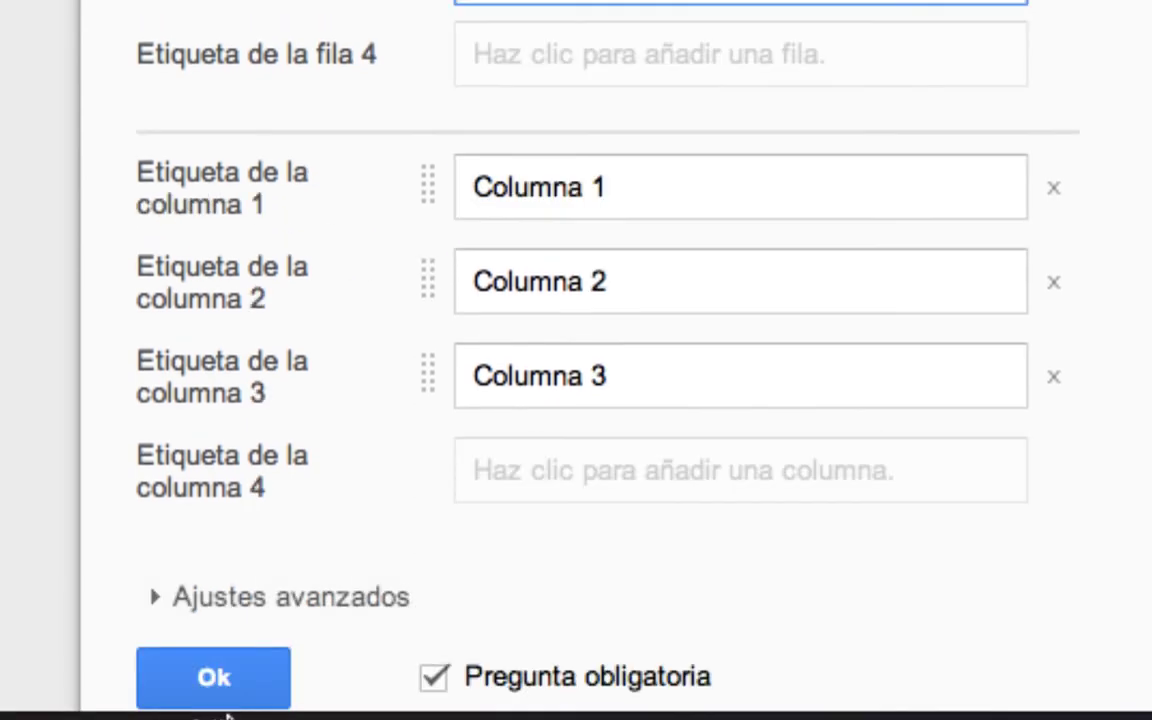
{"action": "left_click", "coordinate": [213, 668]}
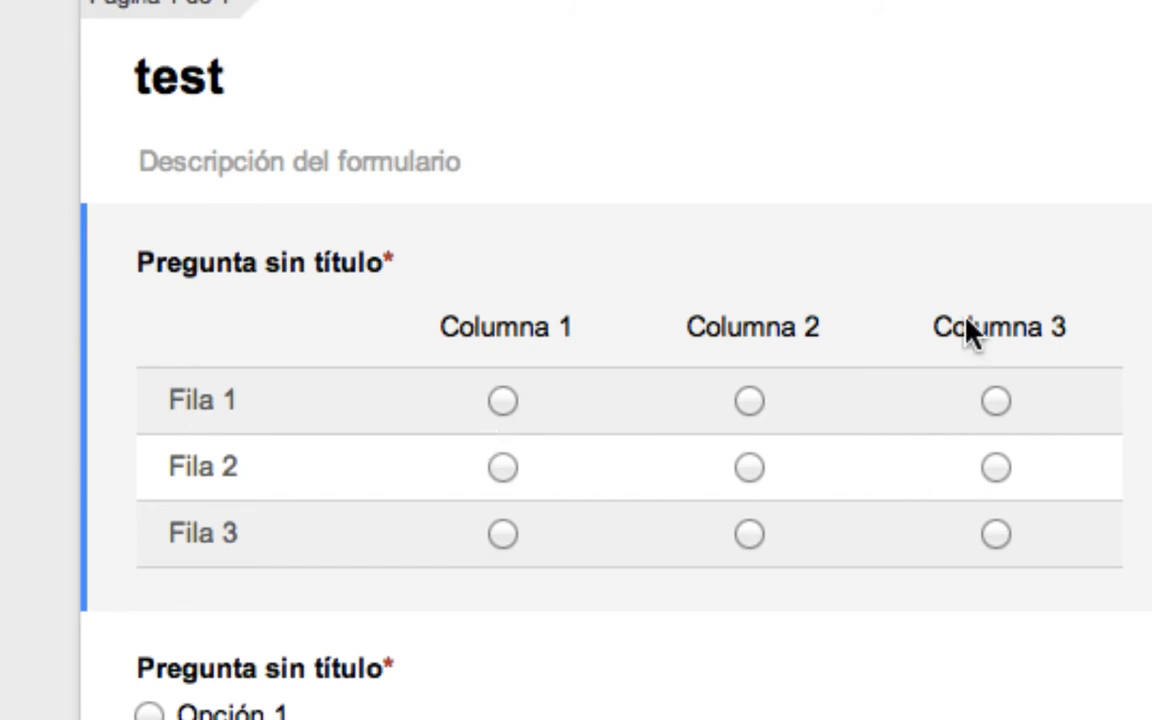
Reopen the grid question for editing, change its type to Fecha, and enable Incluir hora
{"action": "left_click", "coordinate": [698, 393]}
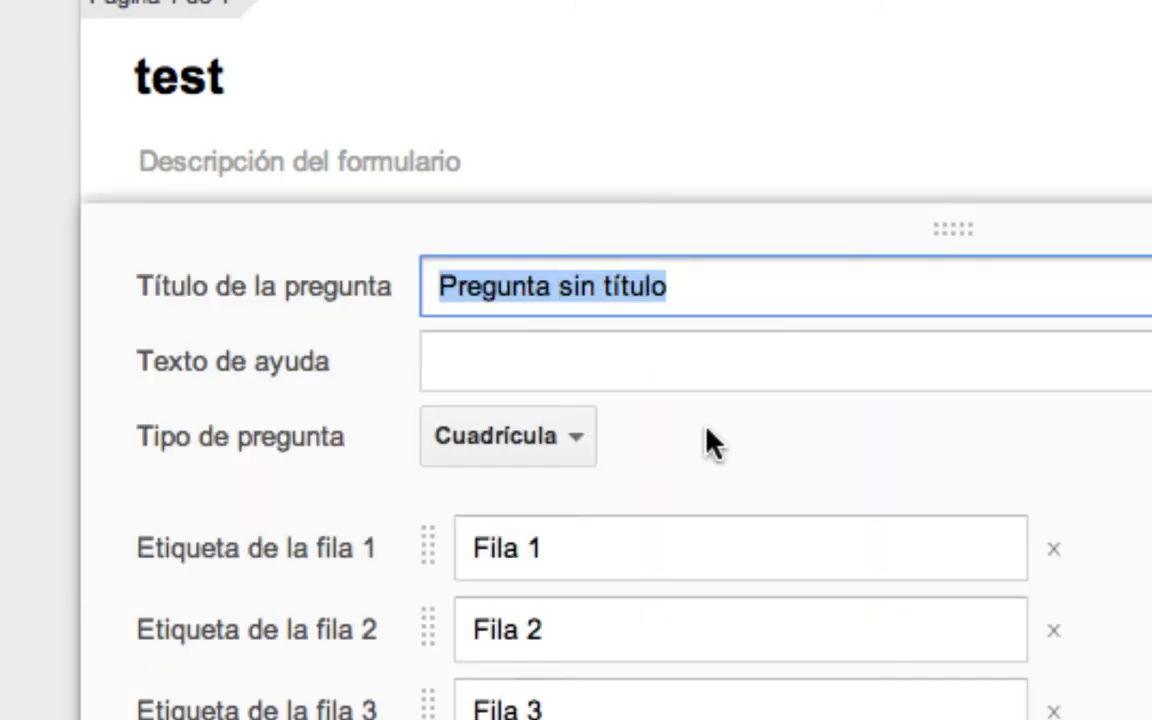
{"action": "left_click", "coordinate": [566, 453]}
{"action": "left_click", "coordinate": [552, 505]}
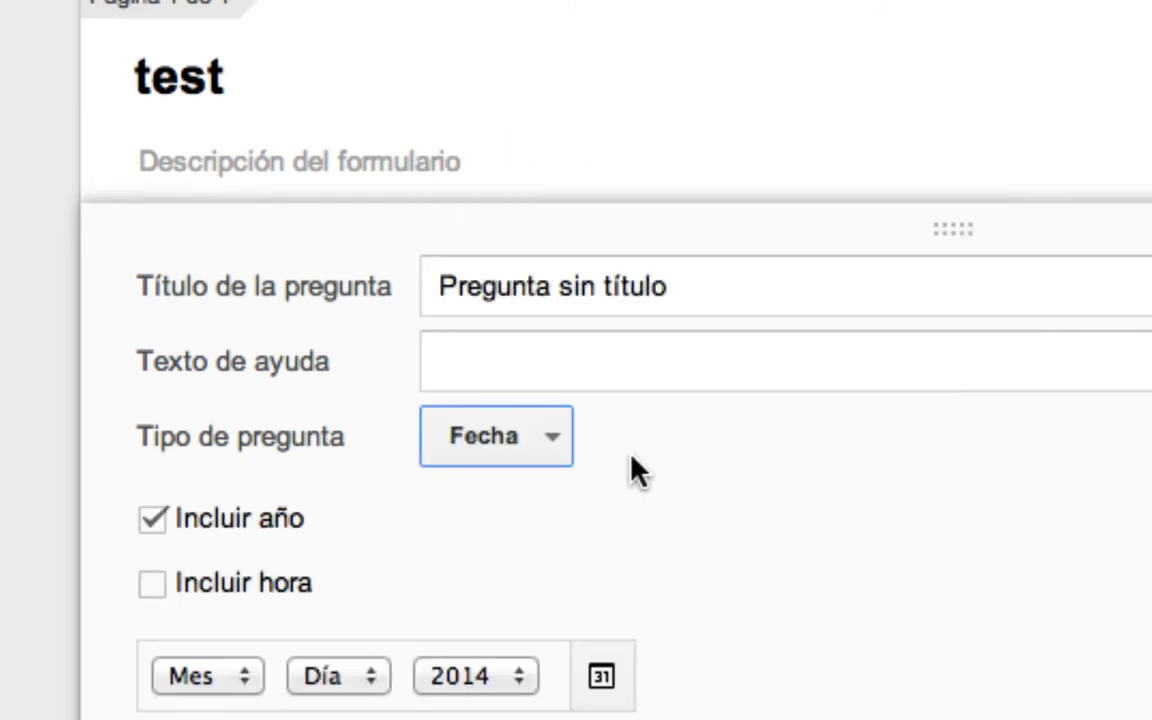
{"action": "scroll", "coordinate": [650, 610], "scroll_direction": "down", "scroll_amount": 3}
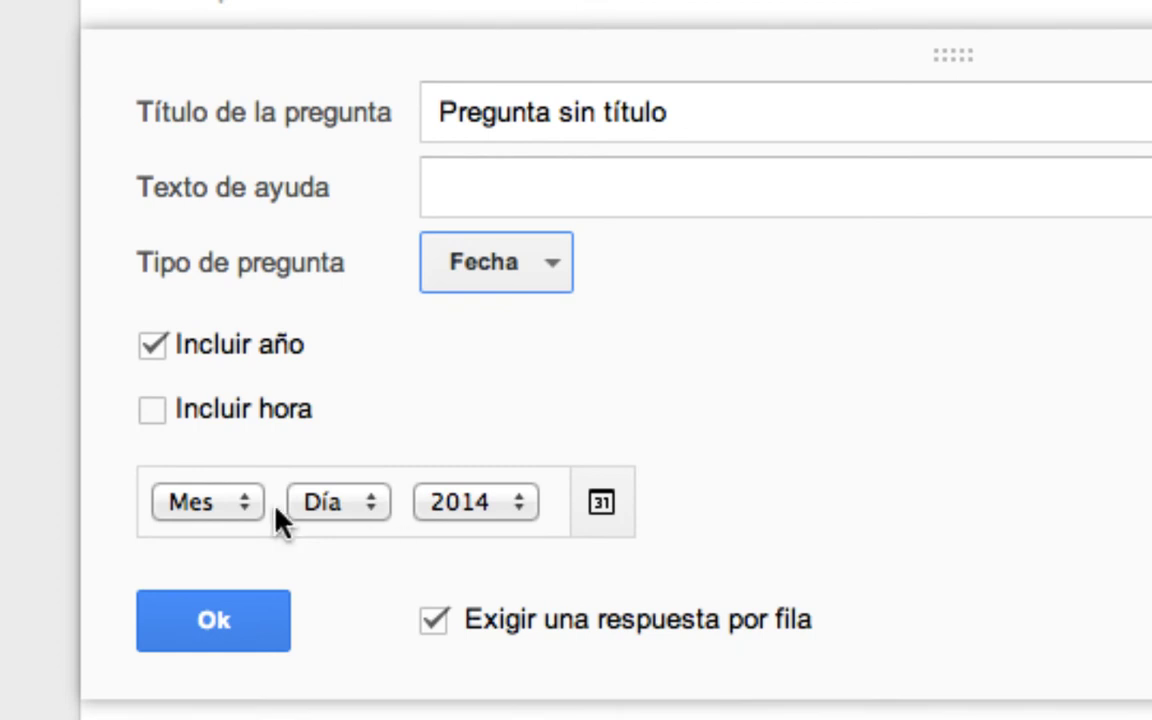
{"action": "left_click", "coordinate": [153, 410]}
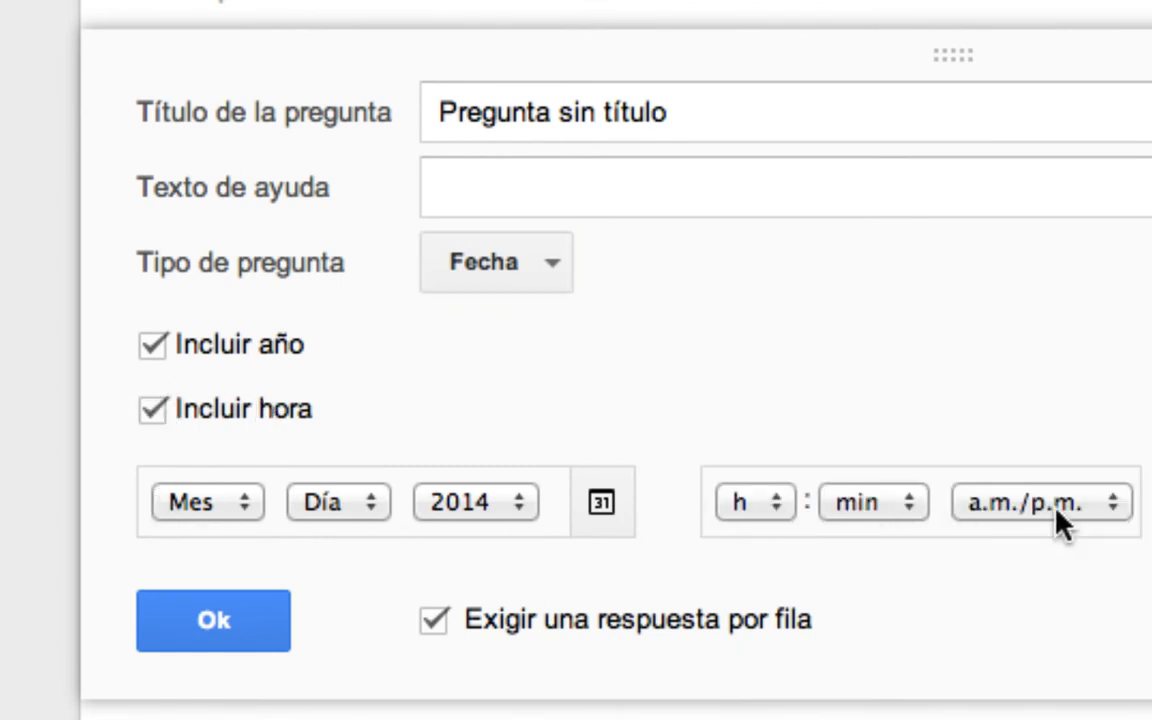
Change the question type to Hora, enable Duración, and check the seconds field's choices
{"action": "left_click", "coordinate": [553, 275]}
{"action": "left_click", "coordinate": [548, 321]}
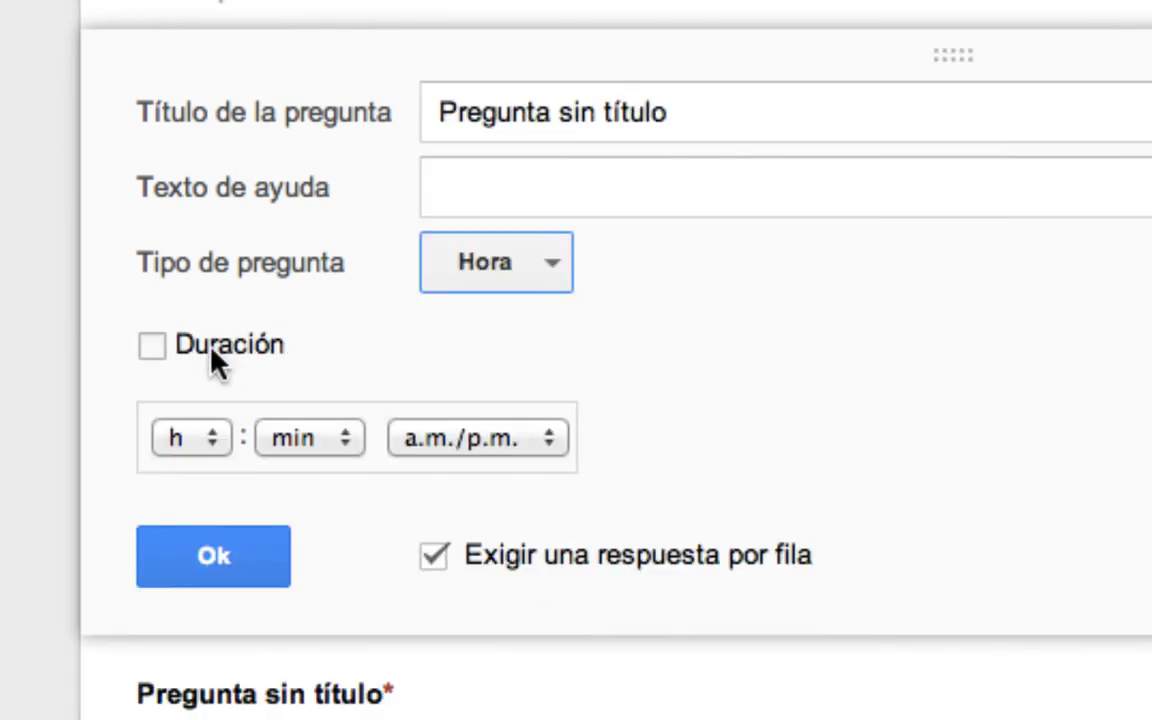
{"action": "left_click", "coordinate": [151, 356]}
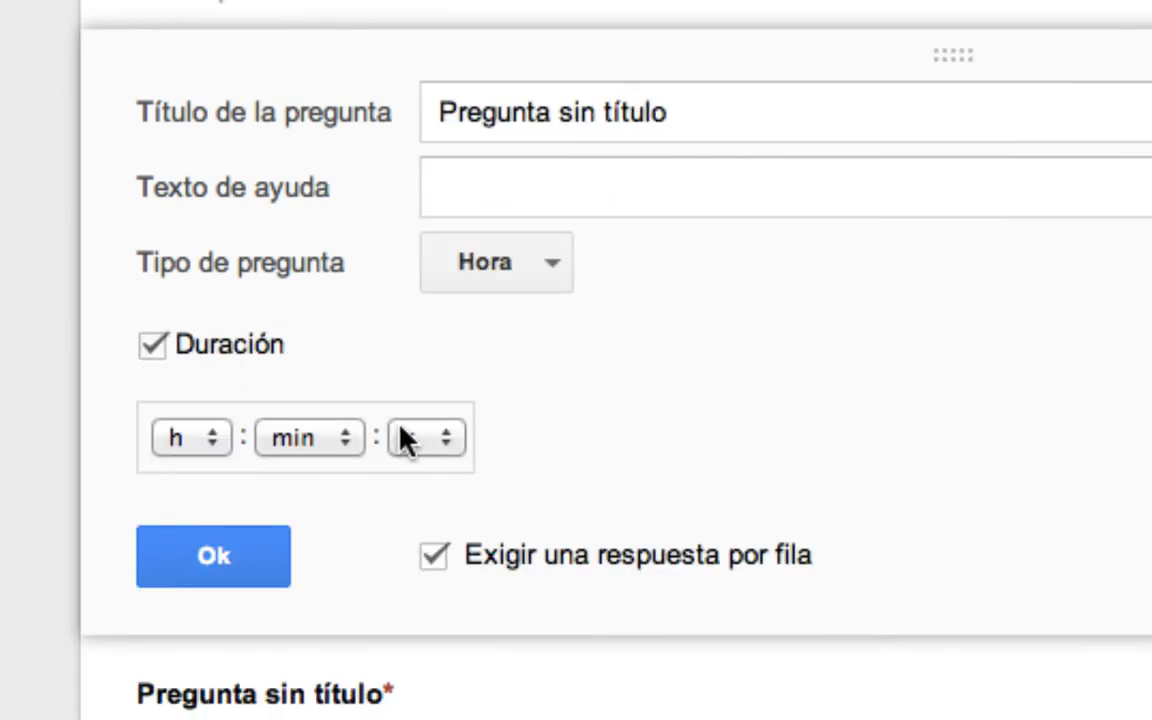
{"action": "left_click", "coordinate": [458, 442]}
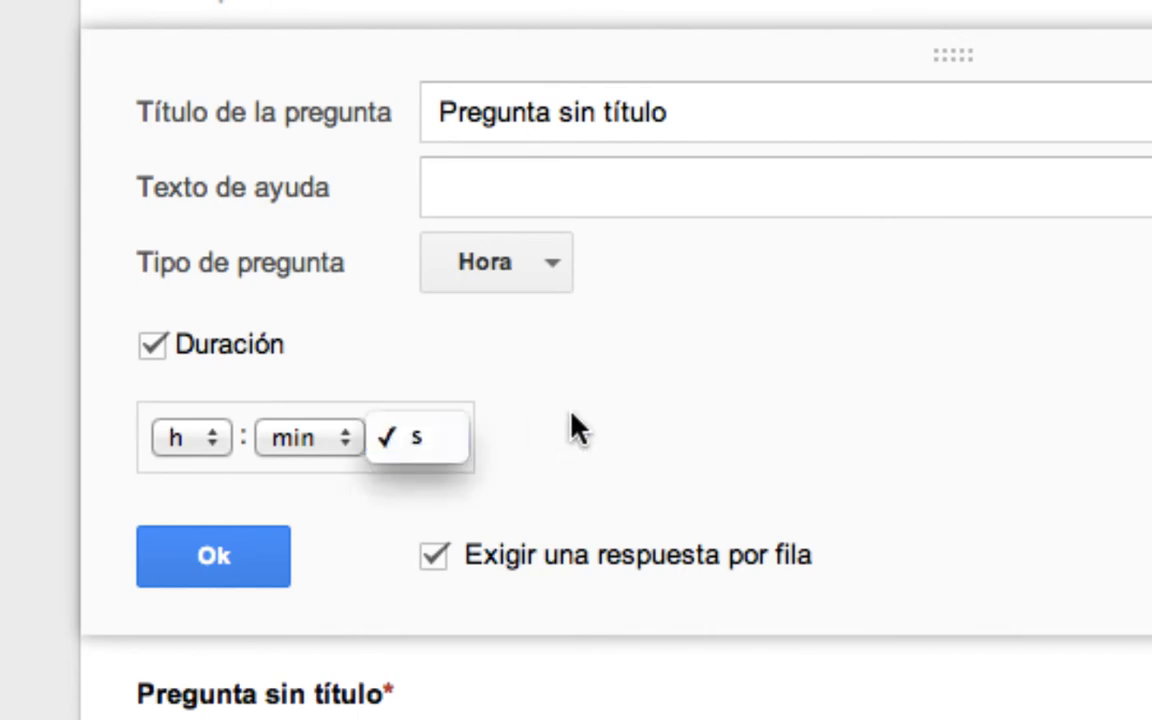
{"action": "left_click", "coordinate": [412, 438]}
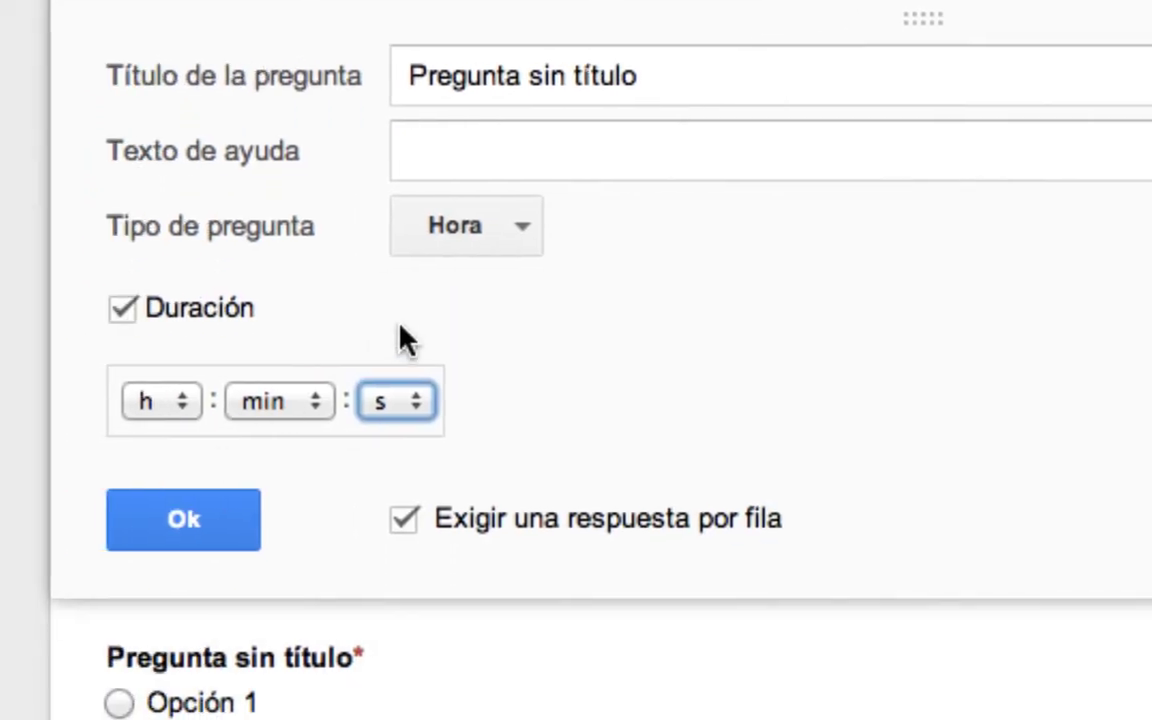
Change the question type back to Cuadrícula and expand its advanced settings
{"action": "left_click", "coordinate": [517, 231]}
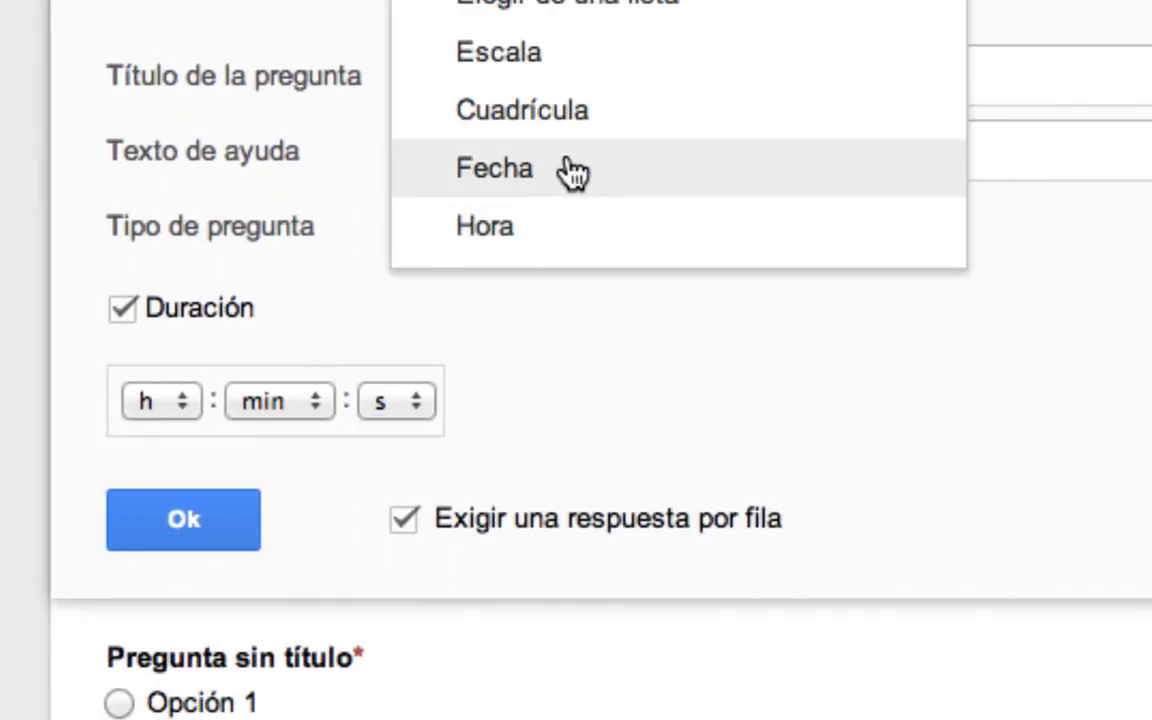
{"action": "left_click", "coordinate": [568, 132]}
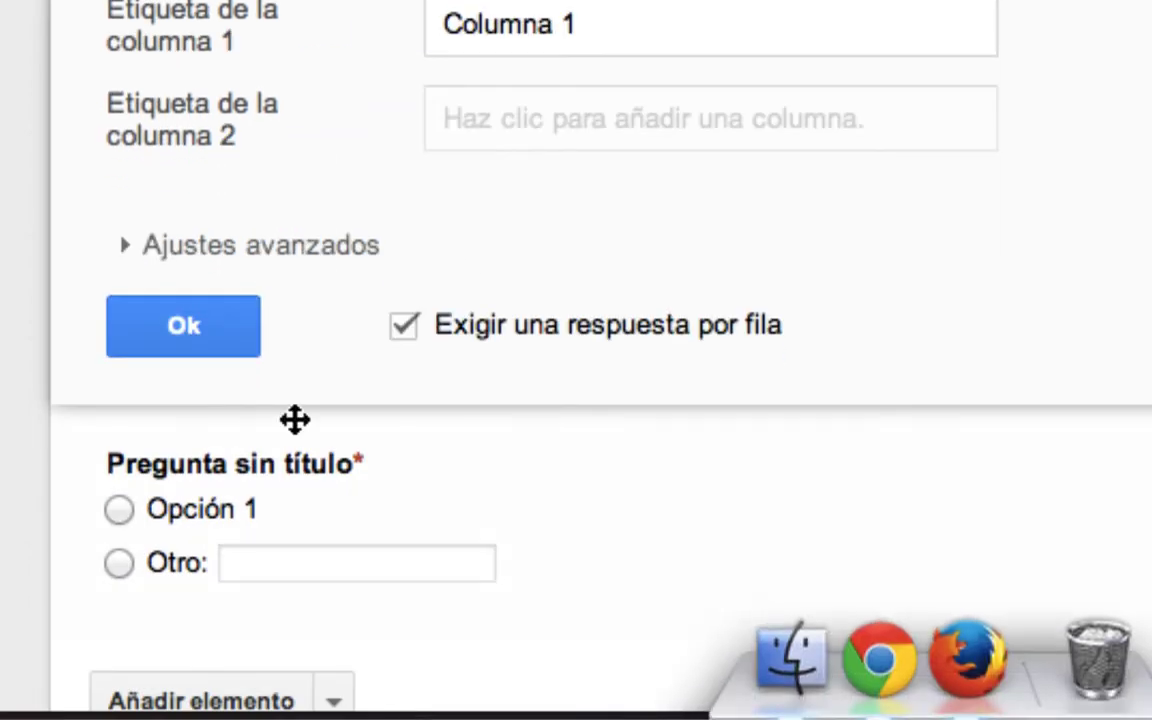
{"action": "left_click", "coordinate": [123, 275]}
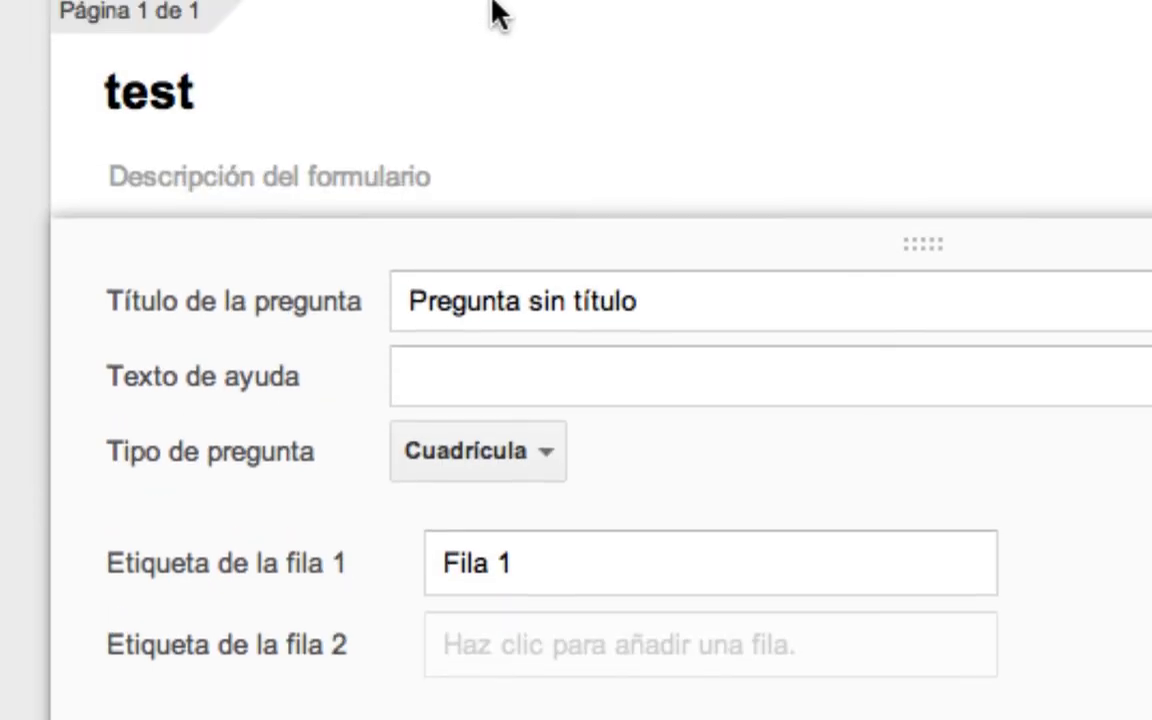
Try the Escala question type, switch to Elegir de una lista, and review the list question's advanced settings
{"action": "left_click", "coordinate": [533, 245]}
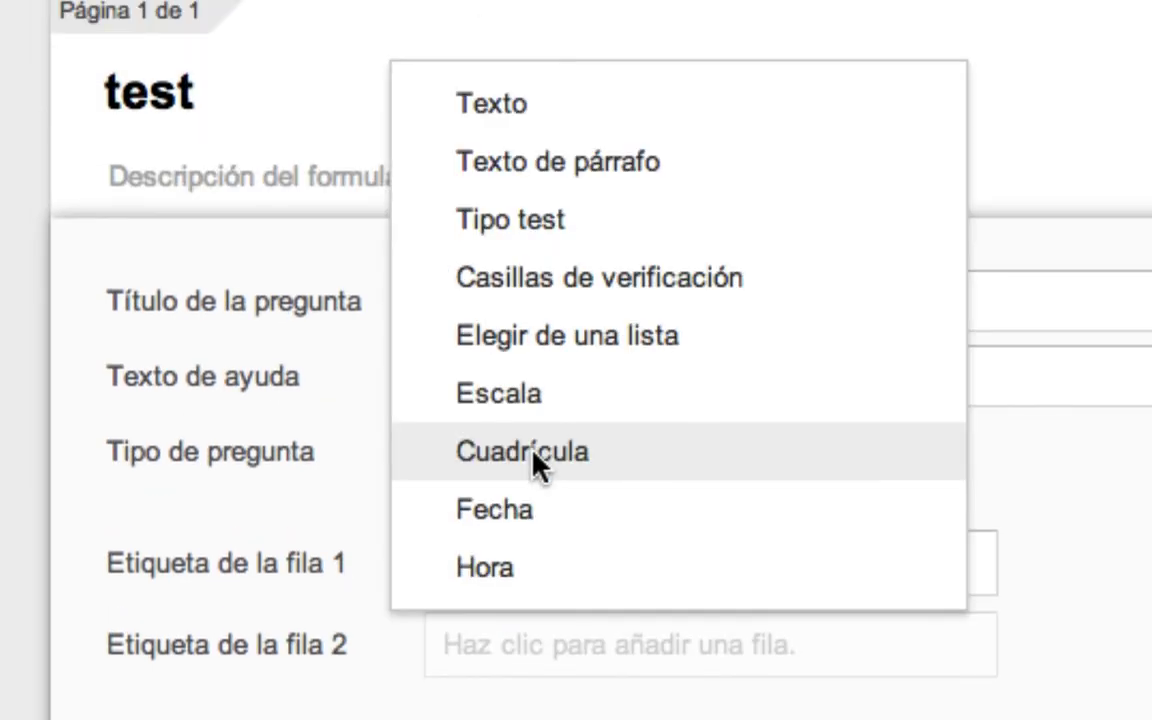
{"action": "left_click", "coordinate": [514, 400]}
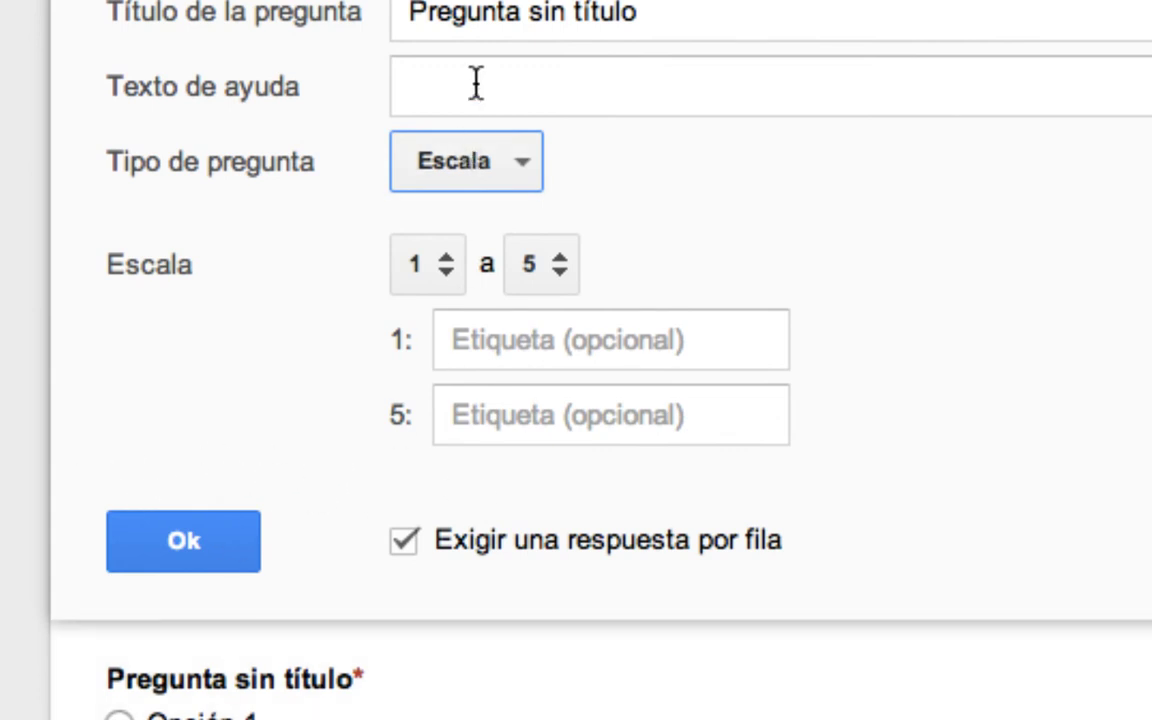
{"action": "left_click", "coordinate": [515, 166]}
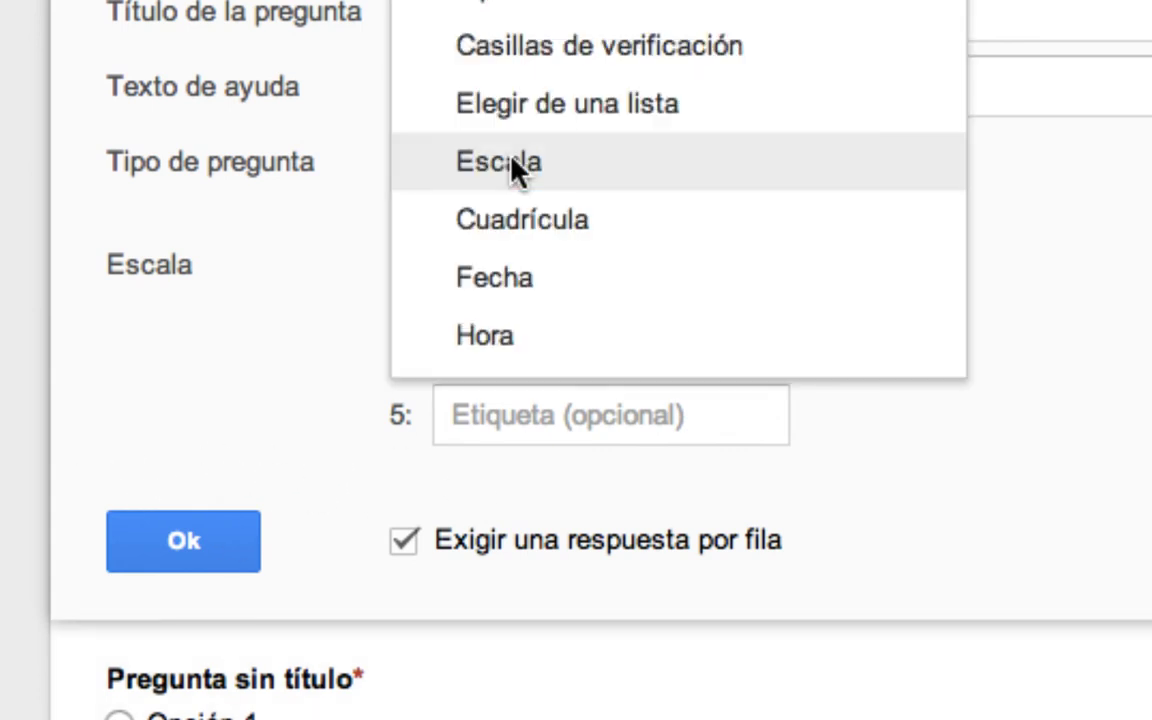
{"action": "left_click", "coordinate": [547, 110]}
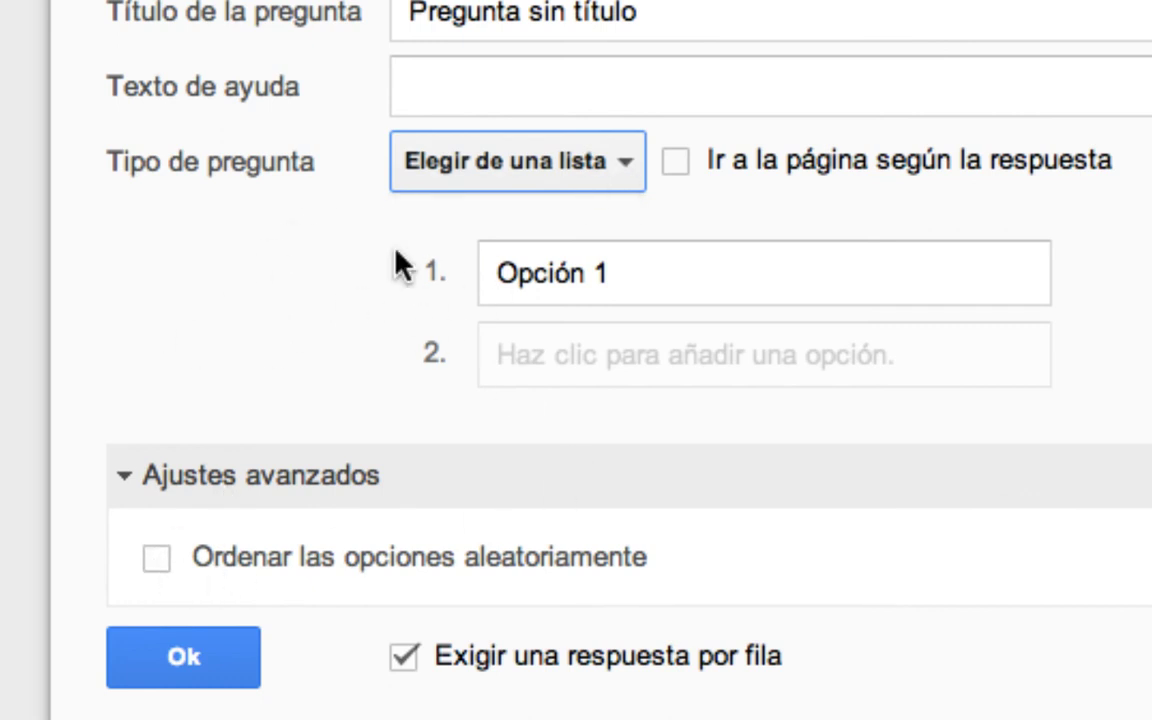
{"action": "scroll", "coordinate": [743, 8], "scroll_direction": "up", "scroll_amount": 2}
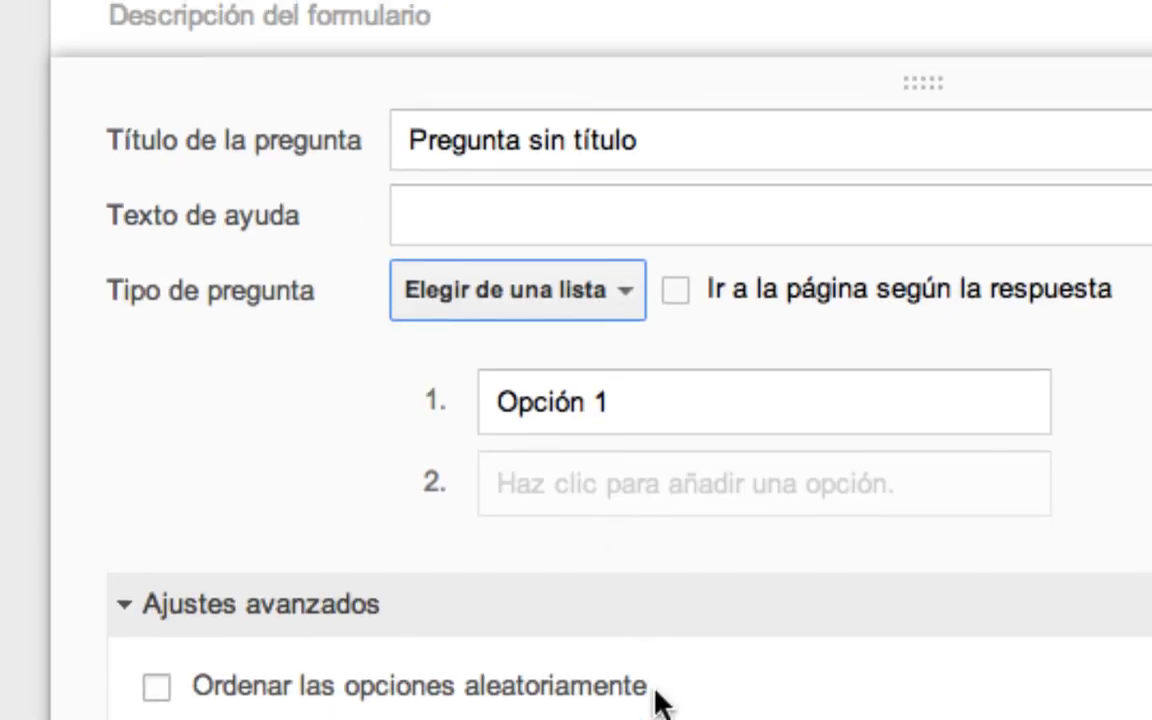
{"action": "scroll", "coordinate": [656, 694], "scroll_direction": "down", "scroll_amount": 1}
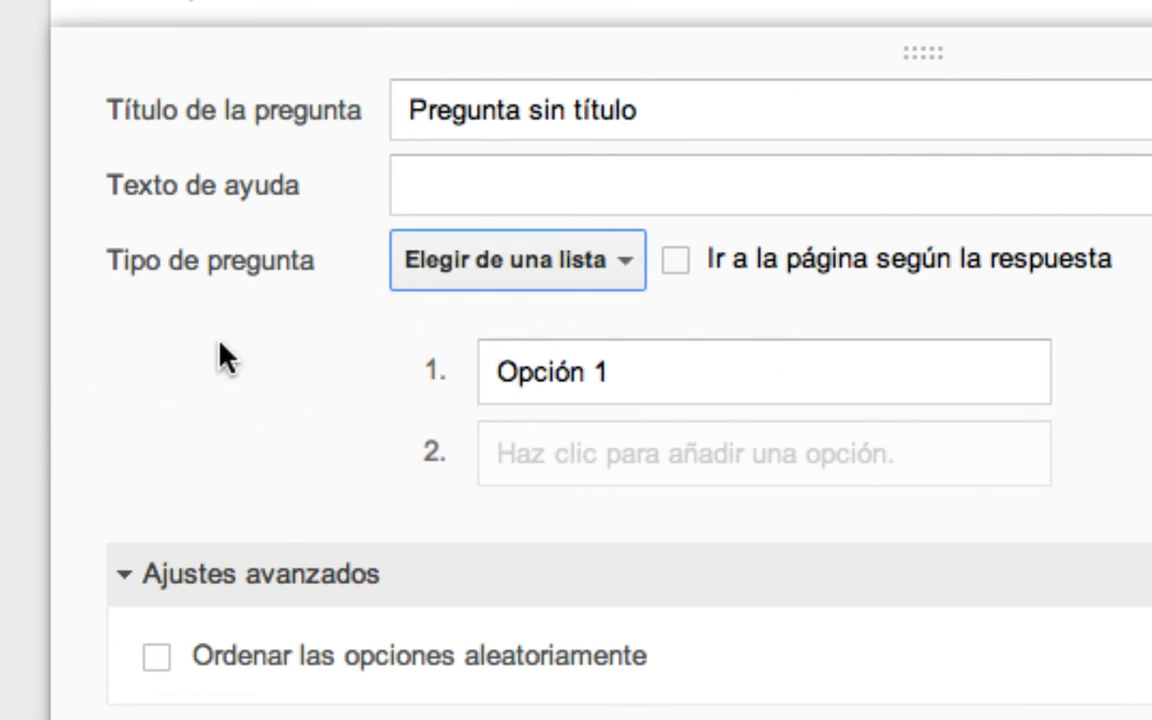
{"action": "scroll", "coordinate": [551, 8], "scroll_direction": "up", "scroll_amount": 2}
{"action": "scroll", "coordinate": [676, 712], "scroll_direction": "down", "scroll_amount": 4}
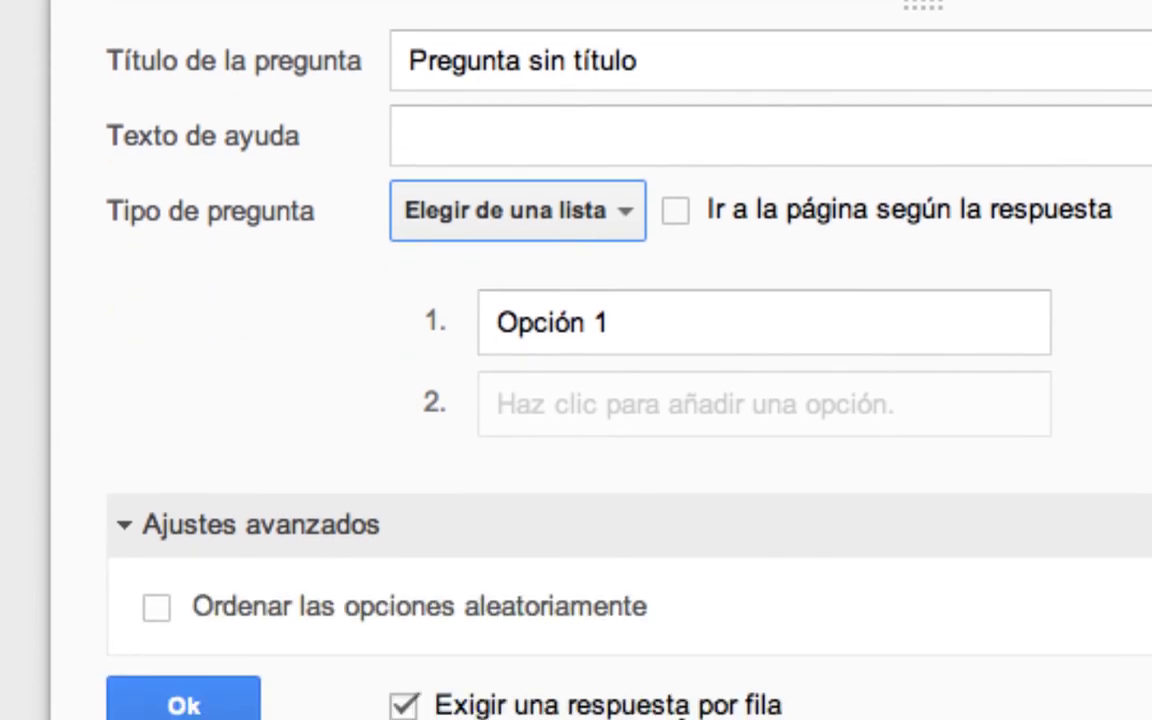